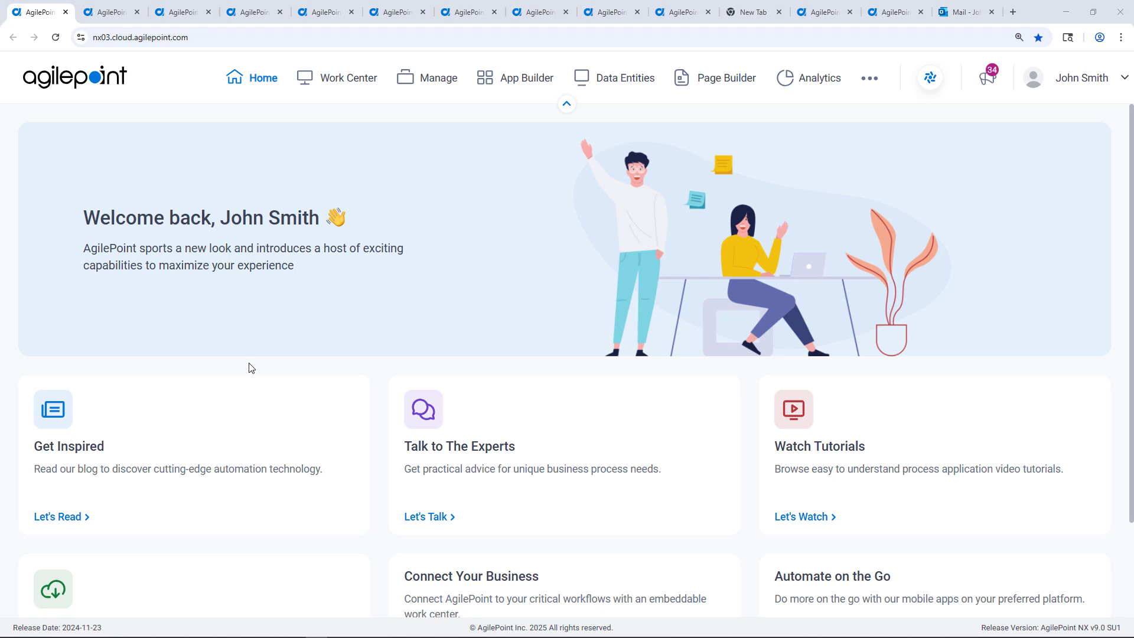
- Open the Customer entity's fields and review the configuration options for a new Numeric field without saving it
left_click(112, 12)
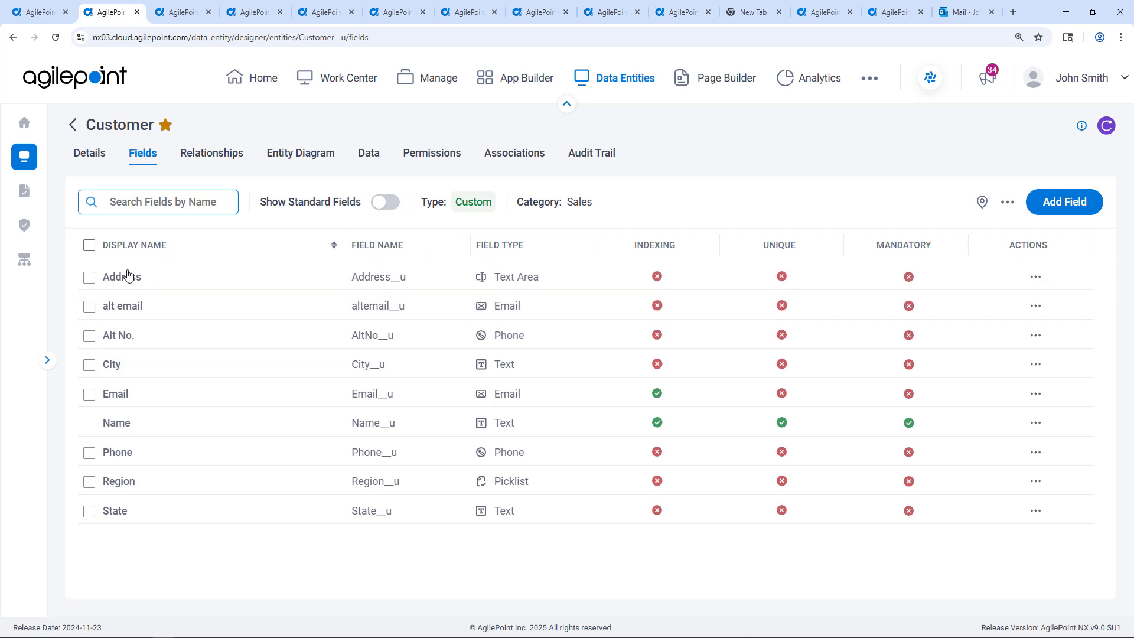
left_click(1068, 209)
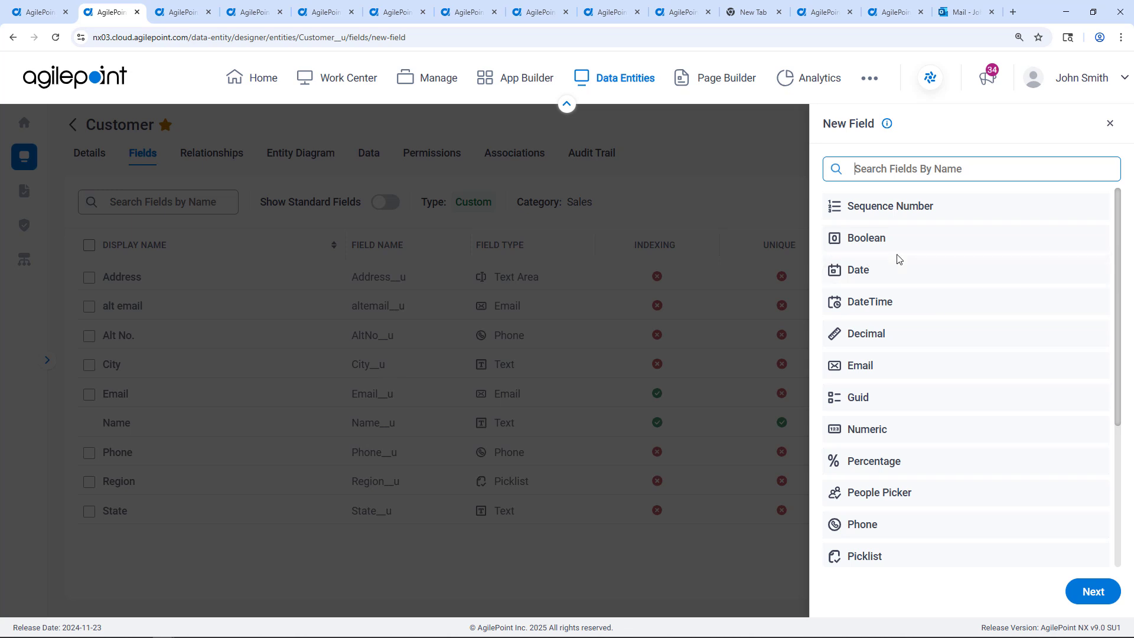
scroll(896, 256, "down", 4)
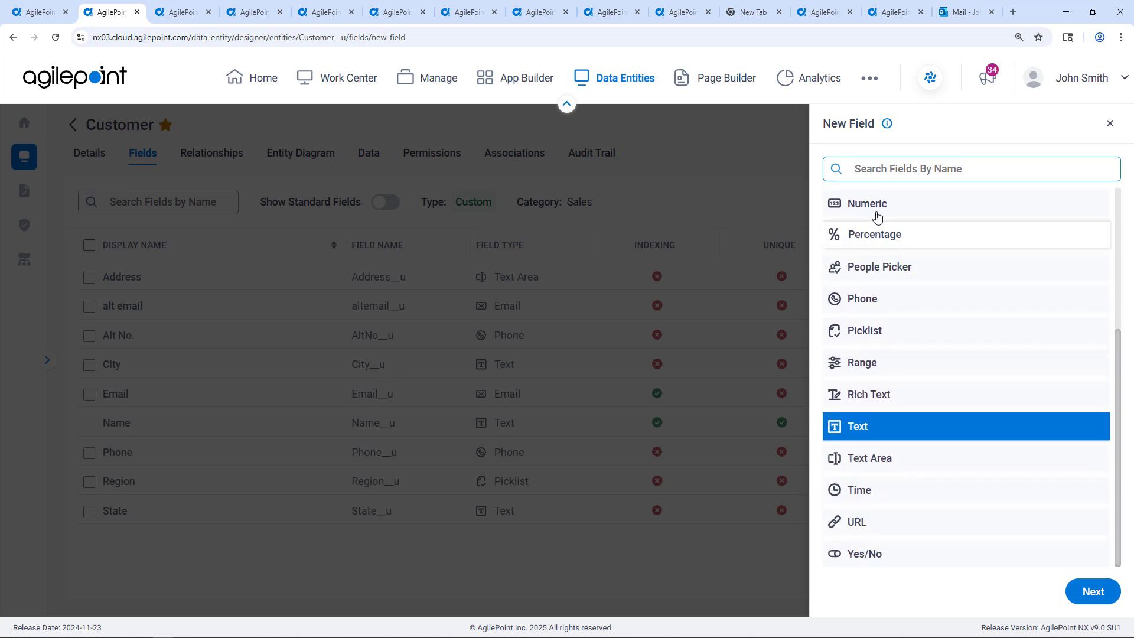
left_click(877, 208)
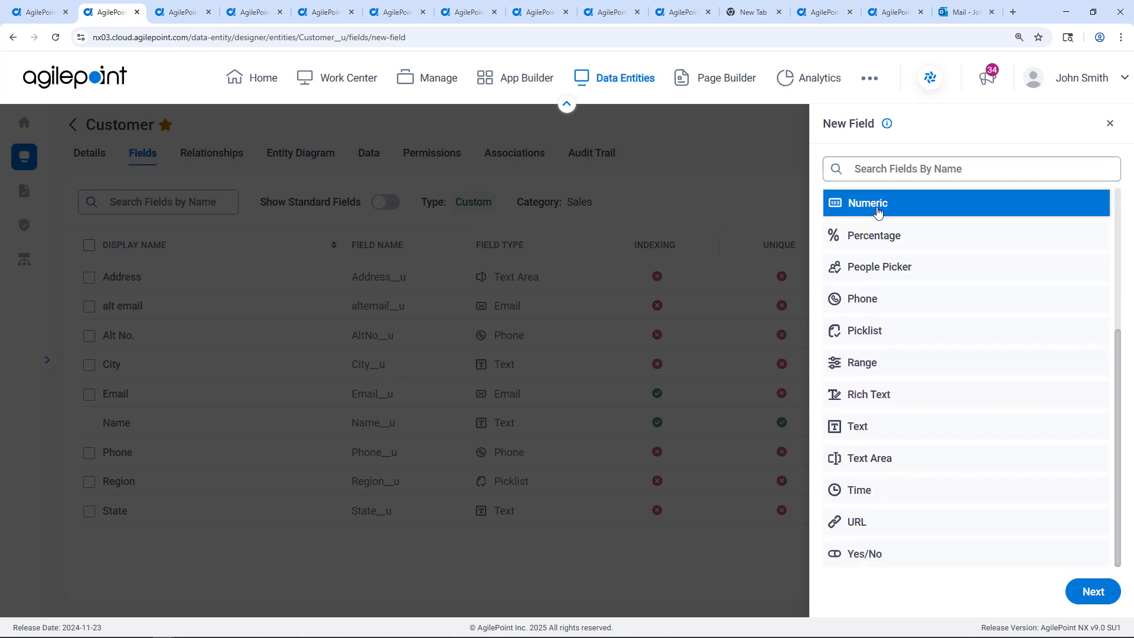
left_click(1093, 591)
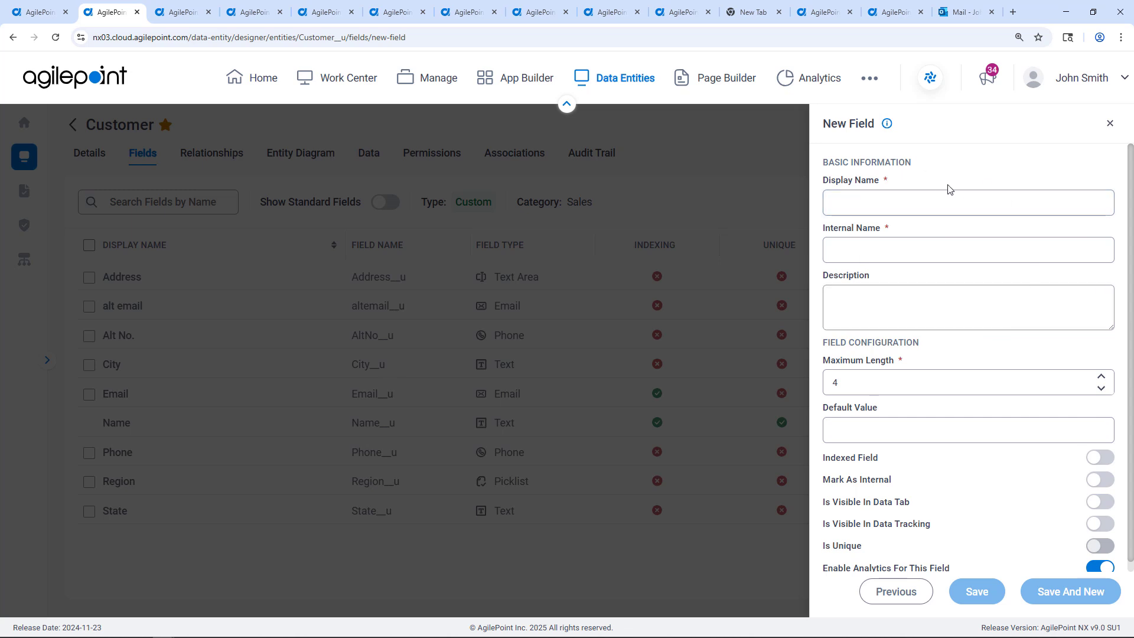
left_click(1110, 124)
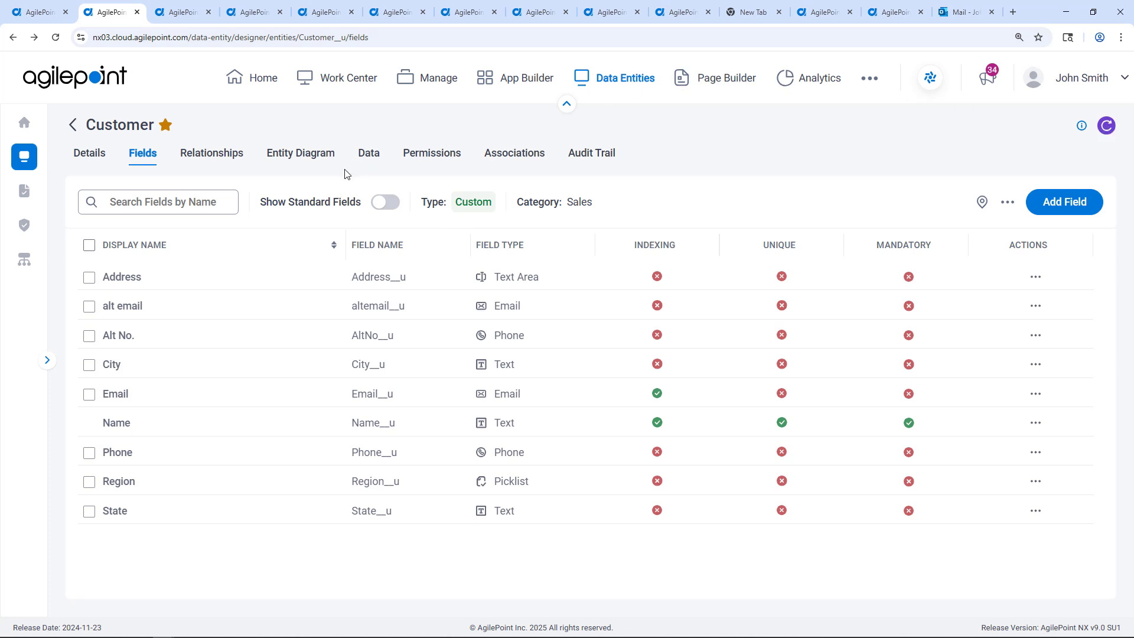
- Review the Customer entity's diagram, its permission roles and the applications associated with it
left_click(305, 157)
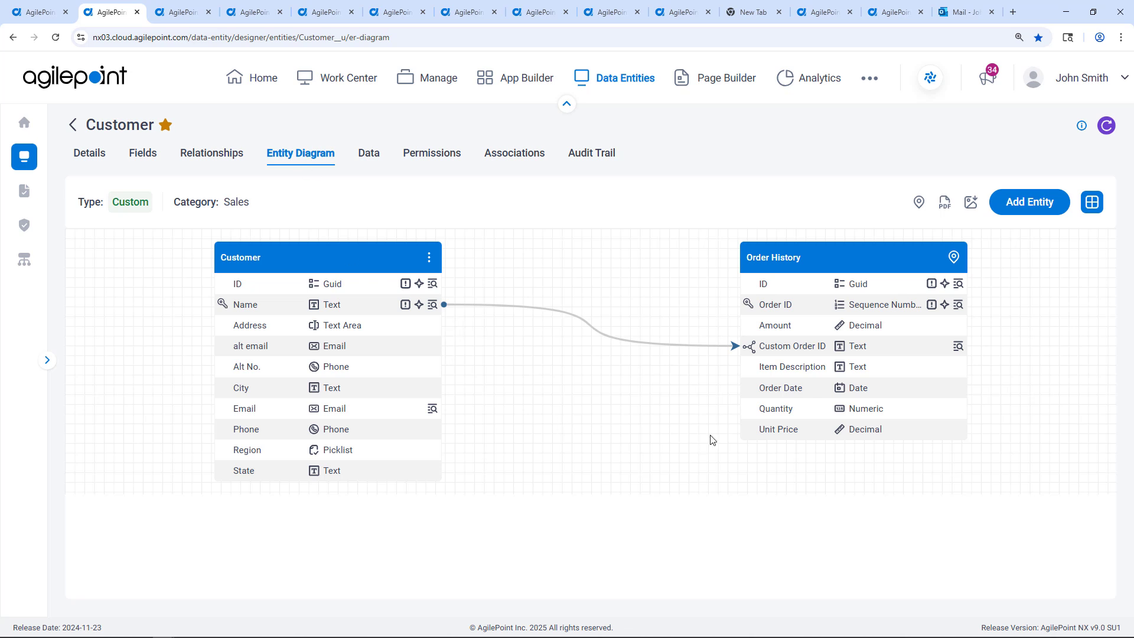
left_click(440, 158)
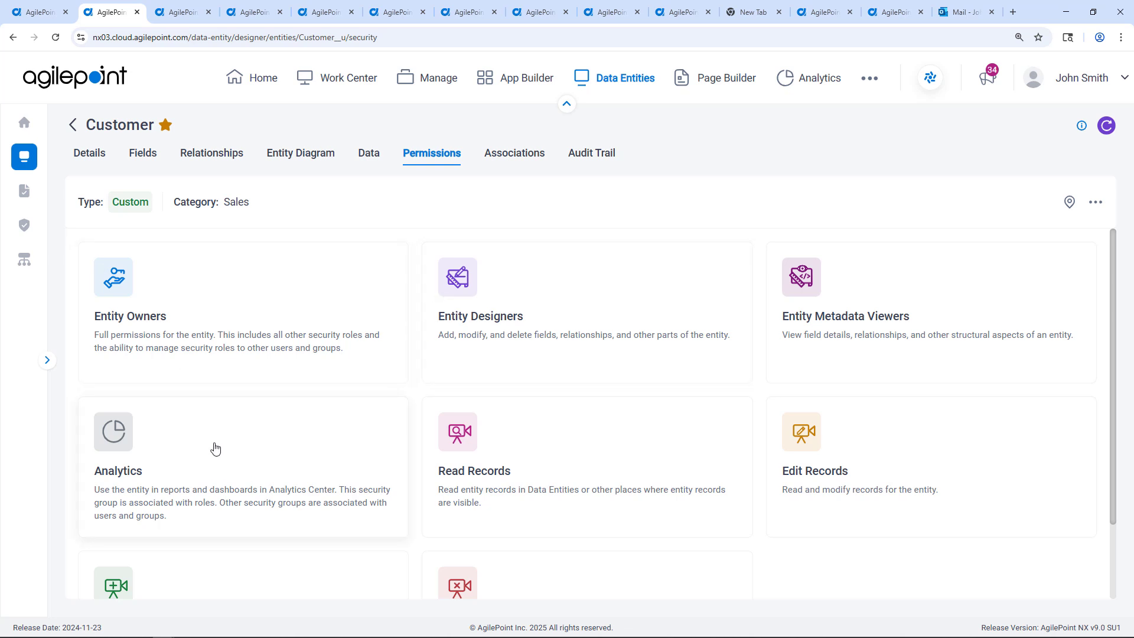
left_click(531, 157)
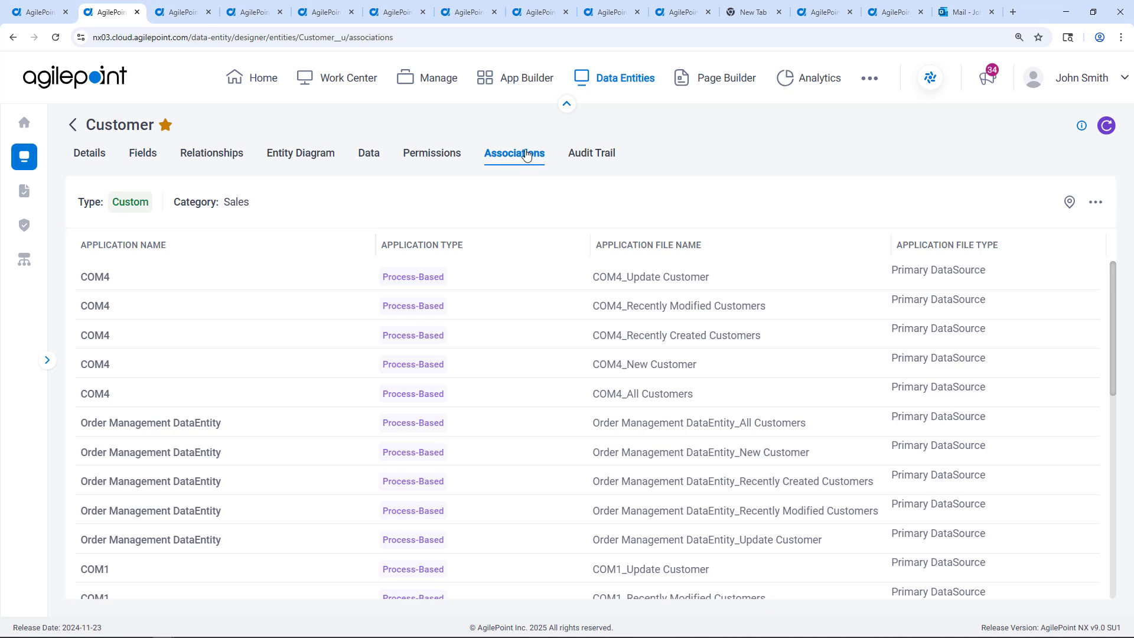
- Switch to the Tax Controversy - MS Teams process and examine its flow from Submit Controversy through the E-Signature lane
left_click(179, 19)
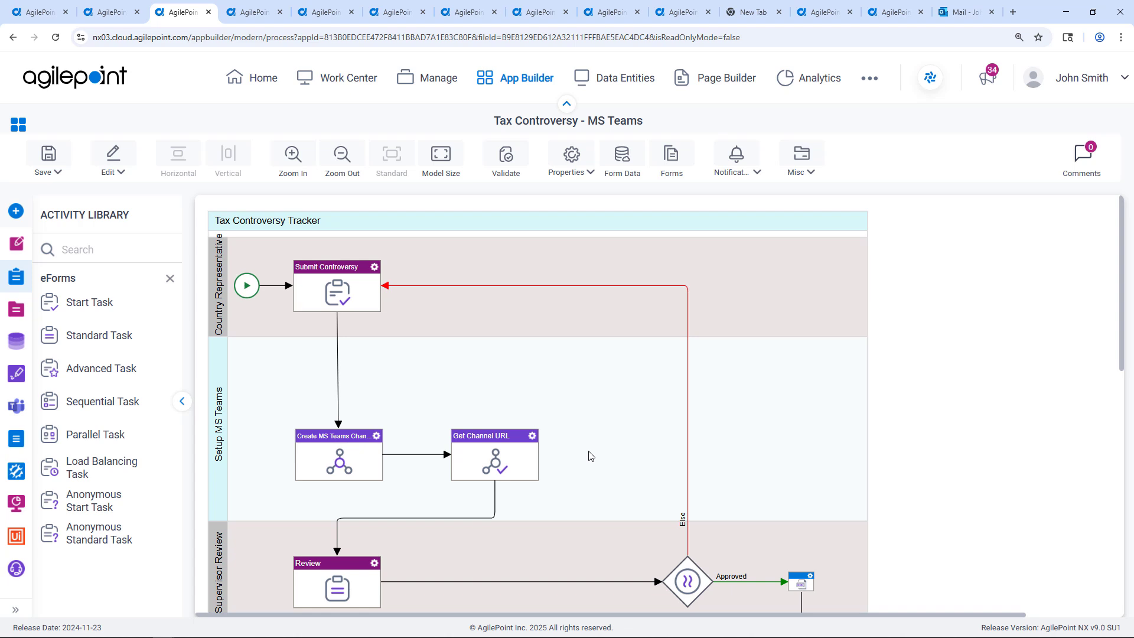
scroll(586, 437, "down", 3)
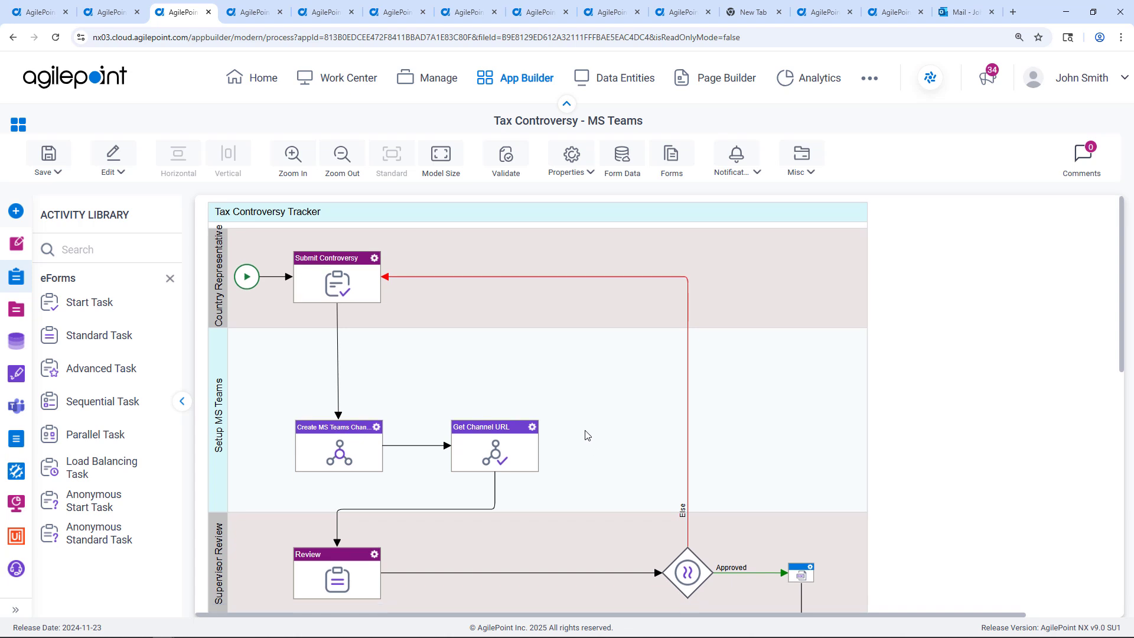
scroll(586, 435, "down", 2)
scroll(587, 435, "down", 4)
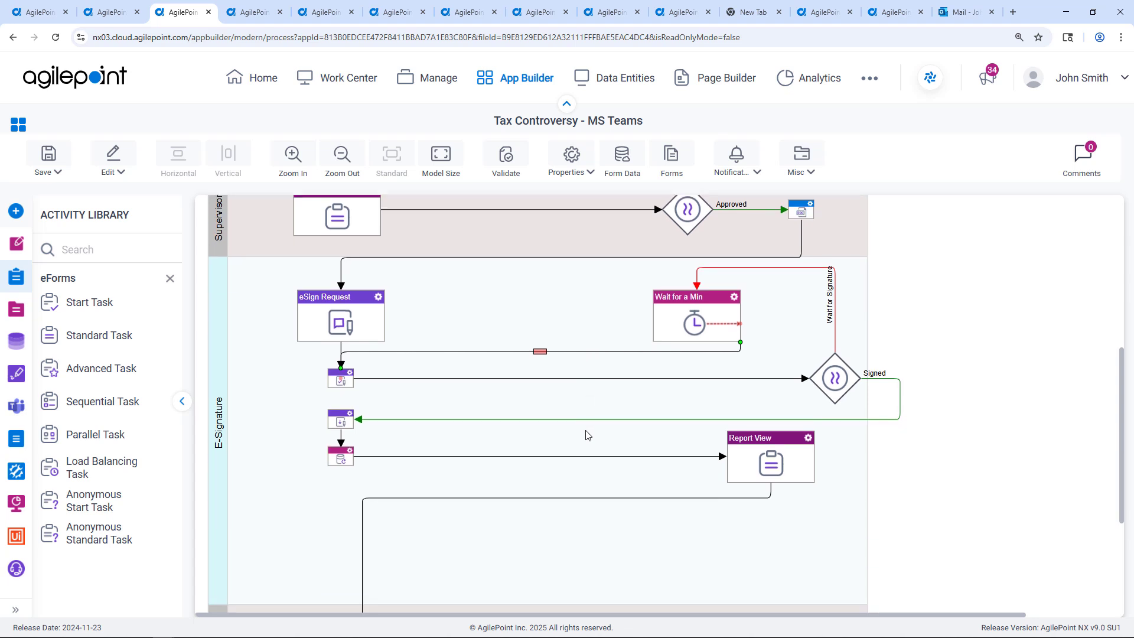
scroll(586, 435, "up", 10)
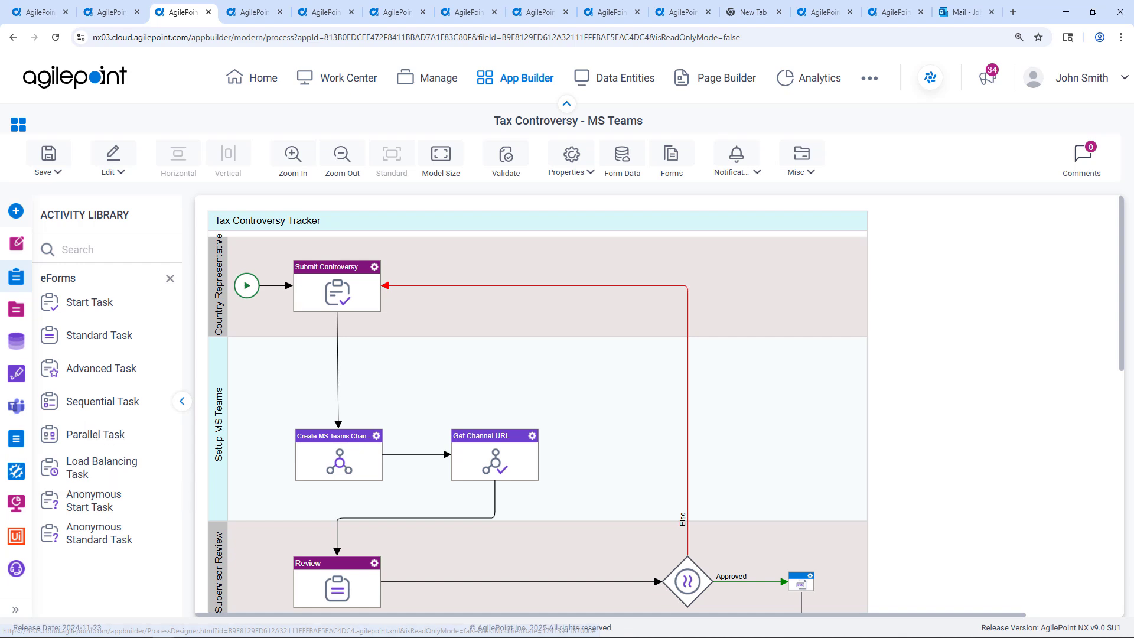
- Load the Salesforce activities and insert a Create Record activity between Submit Controversy and the Create MS Teams Channel activity
left_click(16, 212)
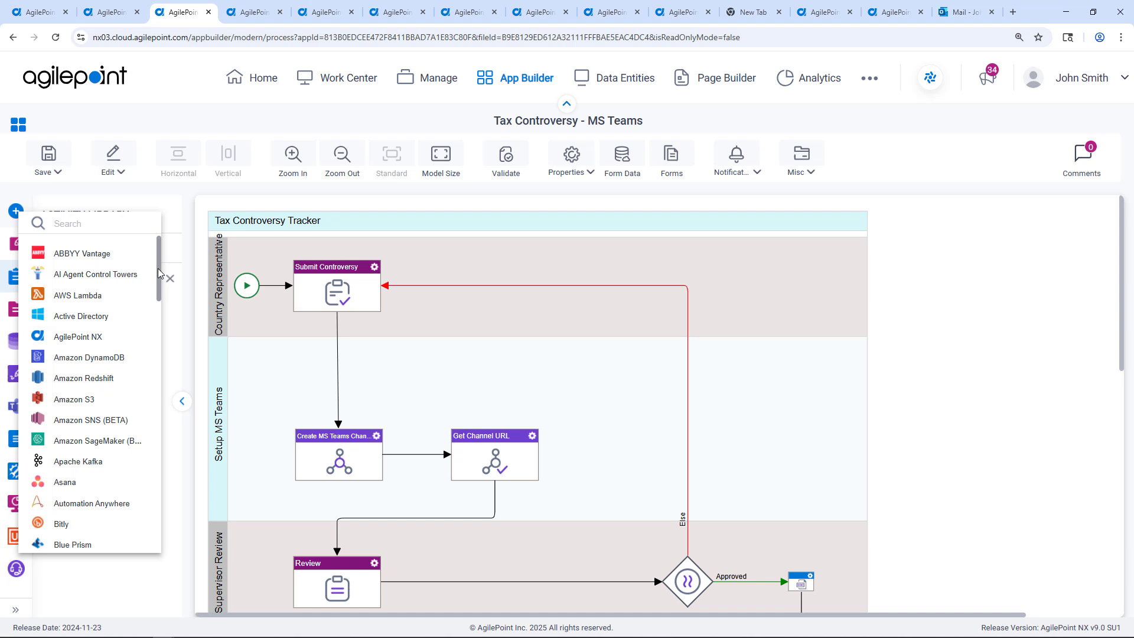
left_click_drag(158, 273, 165, 469)
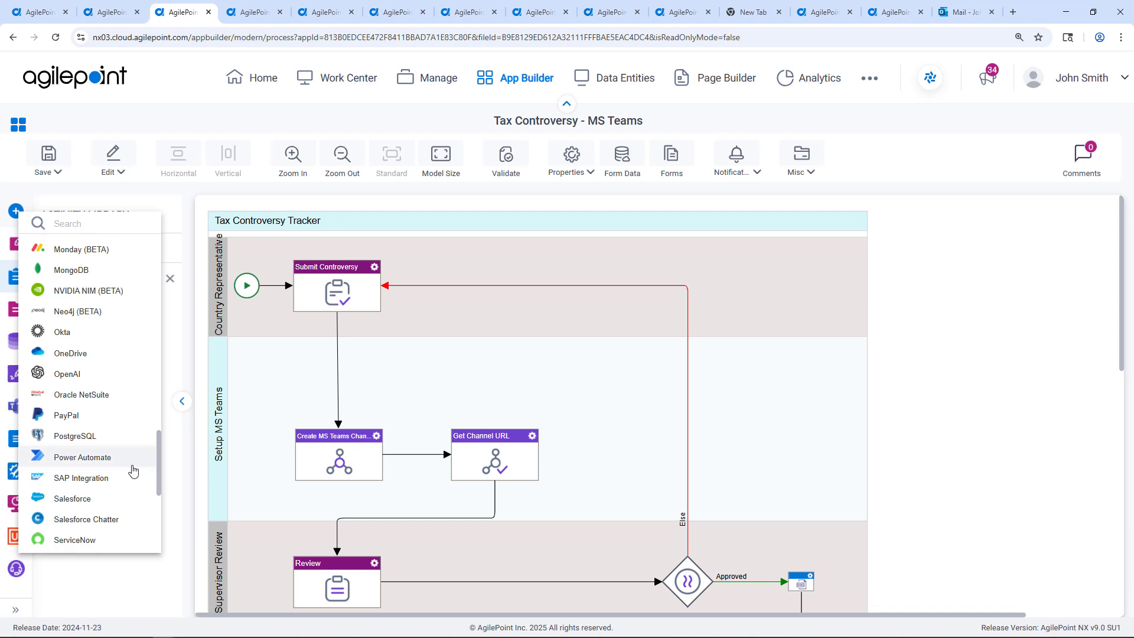
left_click(81, 500)
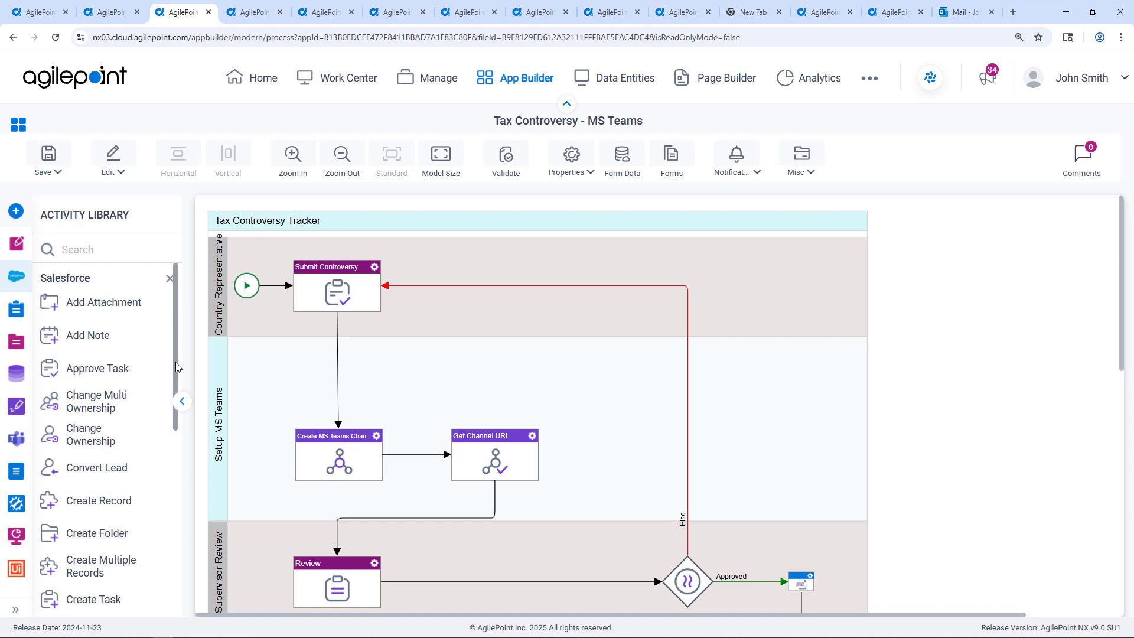
left_click_drag(176, 367, 175, 450)
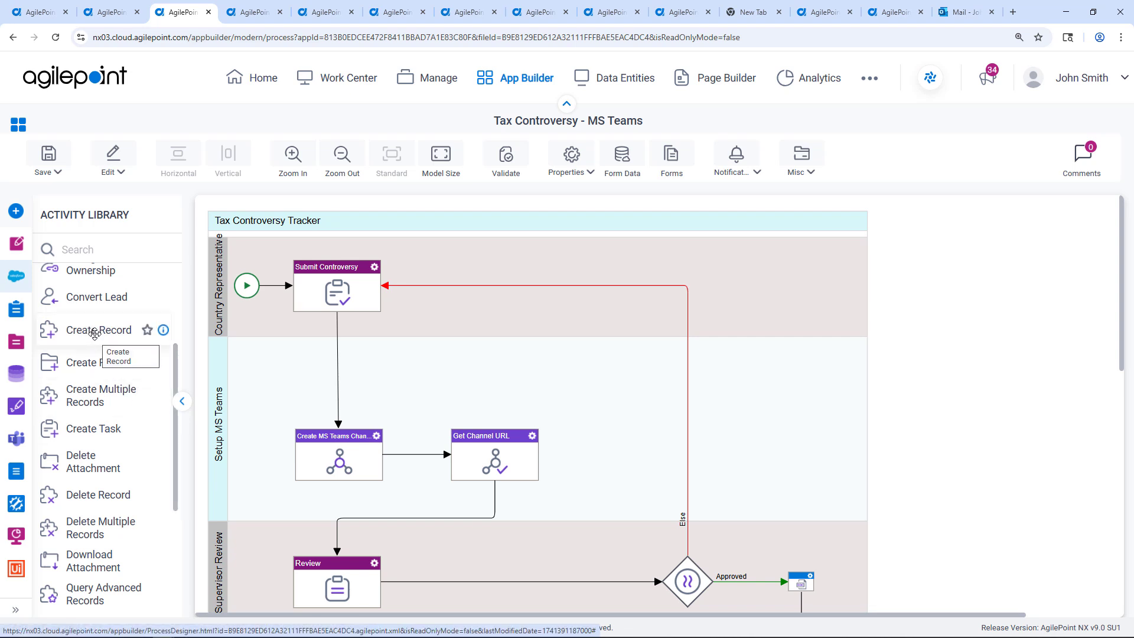
left_click_drag(95, 333, 349, 379)
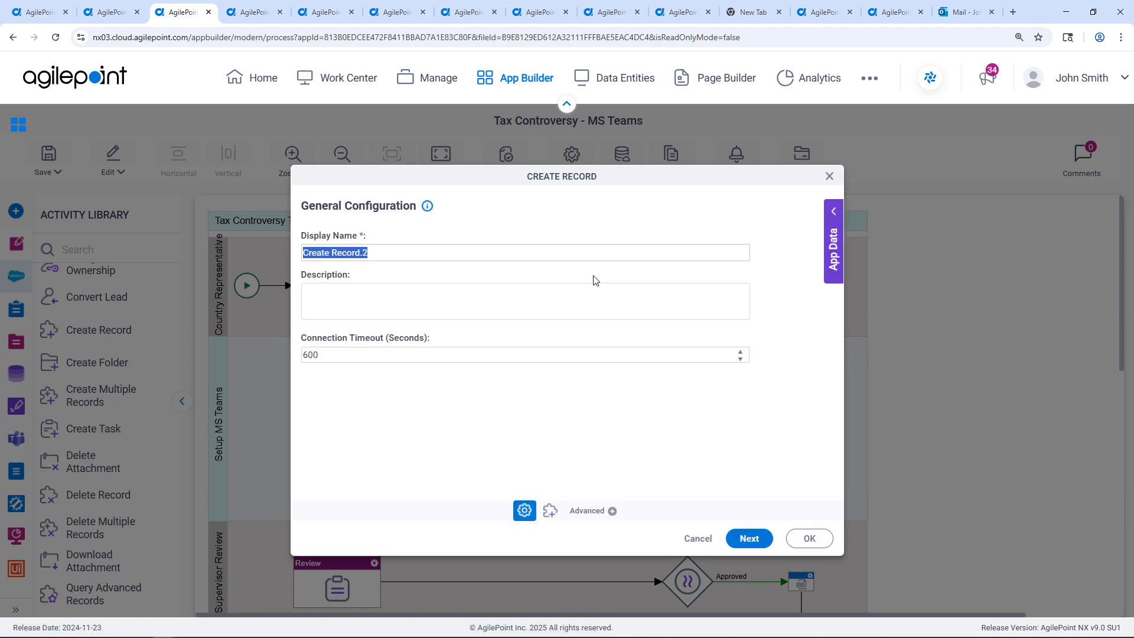
- Configure the Create Record activity with the LucasSFDC (Global) Salesforce connection and the Customers__c entity
left_click(748, 536)
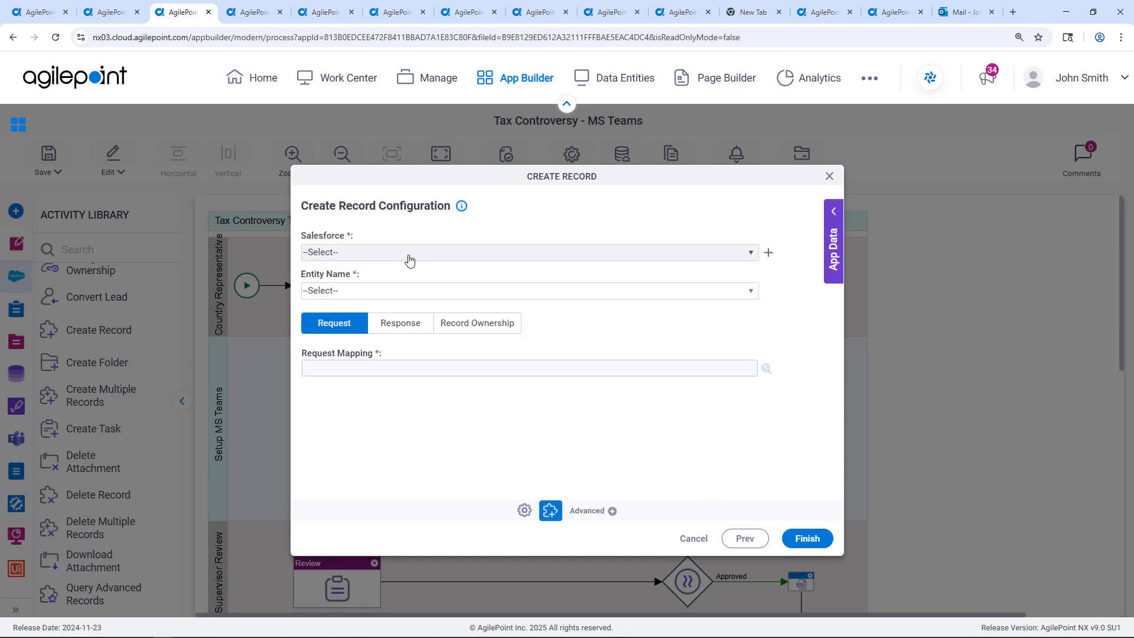
left_click(409, 252)
left_click(365, 361)
left_click(356, 293)
type("c")
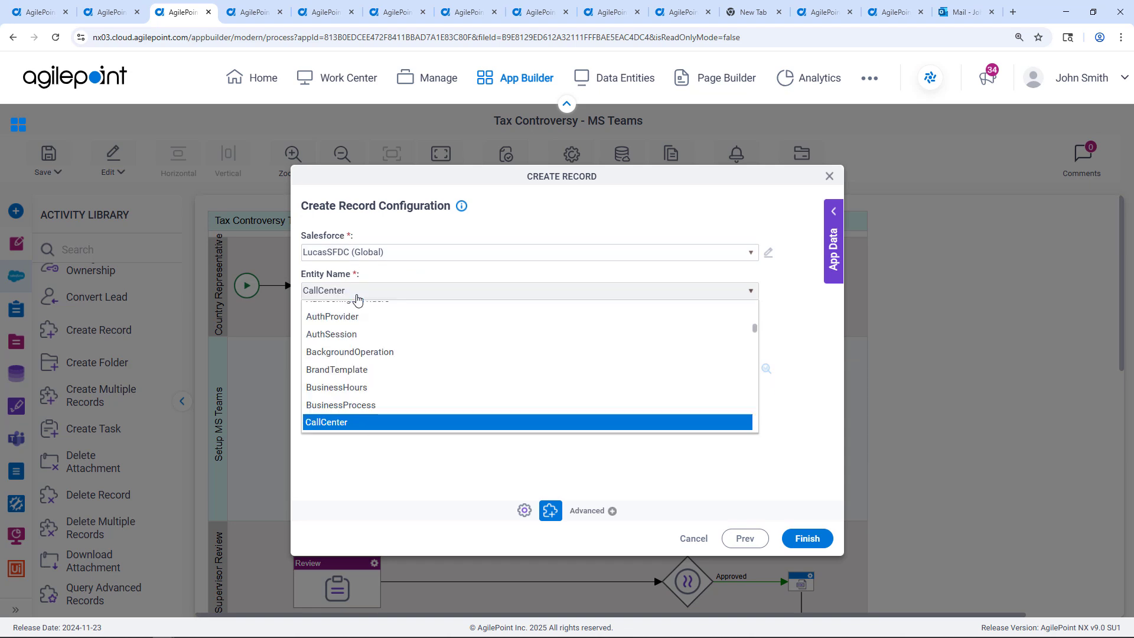
type("ustomers__c")
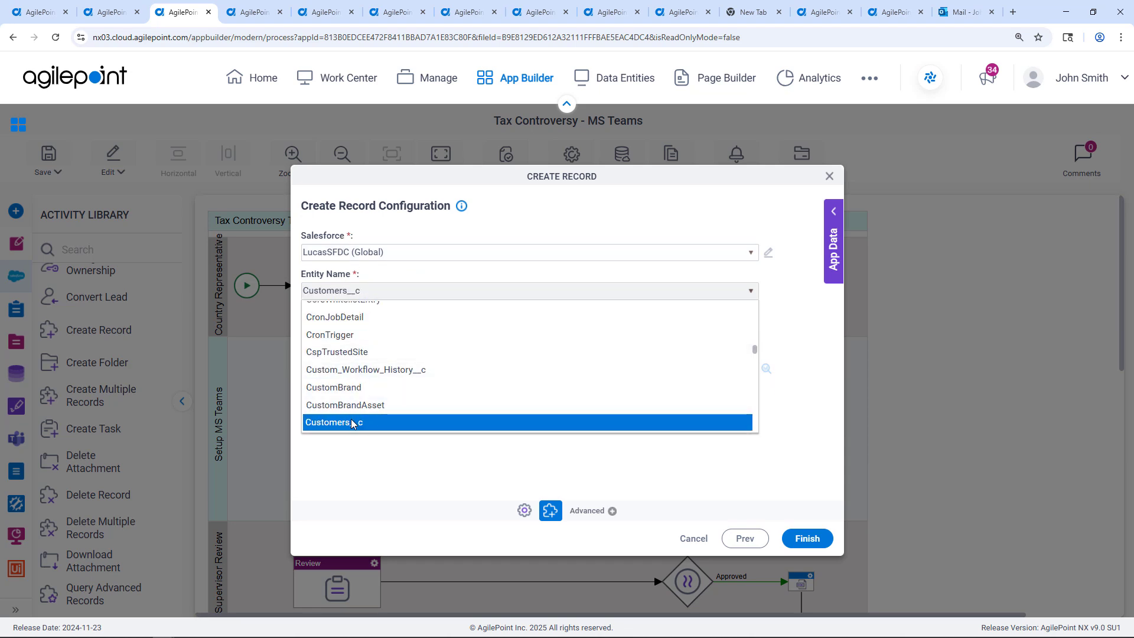
left_click(352, 422)
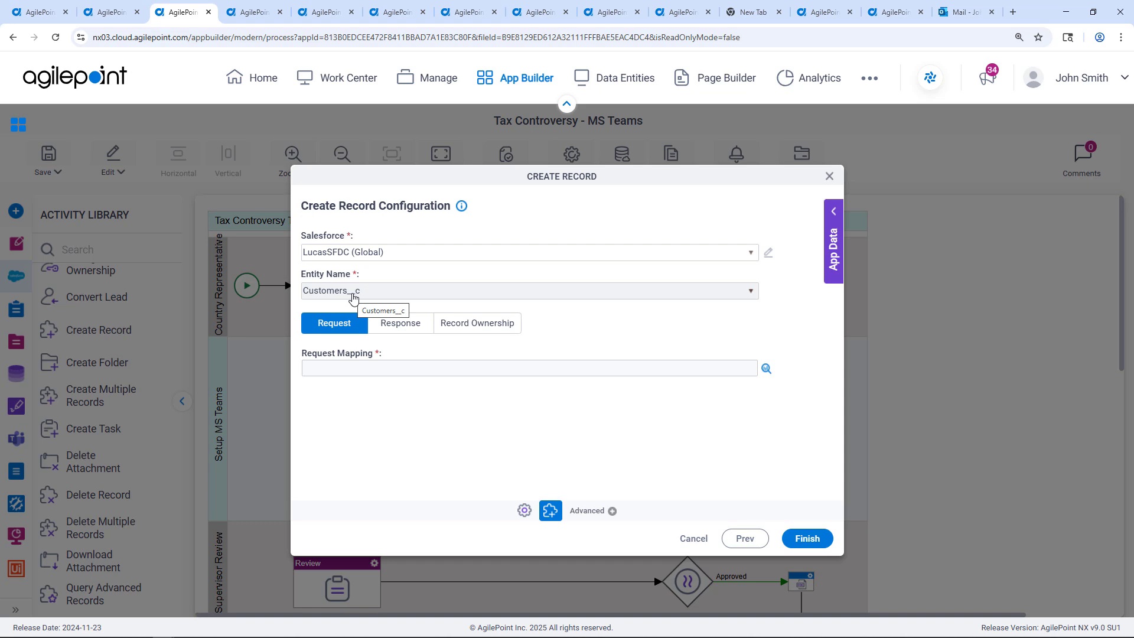
- Map the CTOEmailAddress process field to E_Mail__c of Customers__c in the Create Record request mapping
left_click(766, 369)
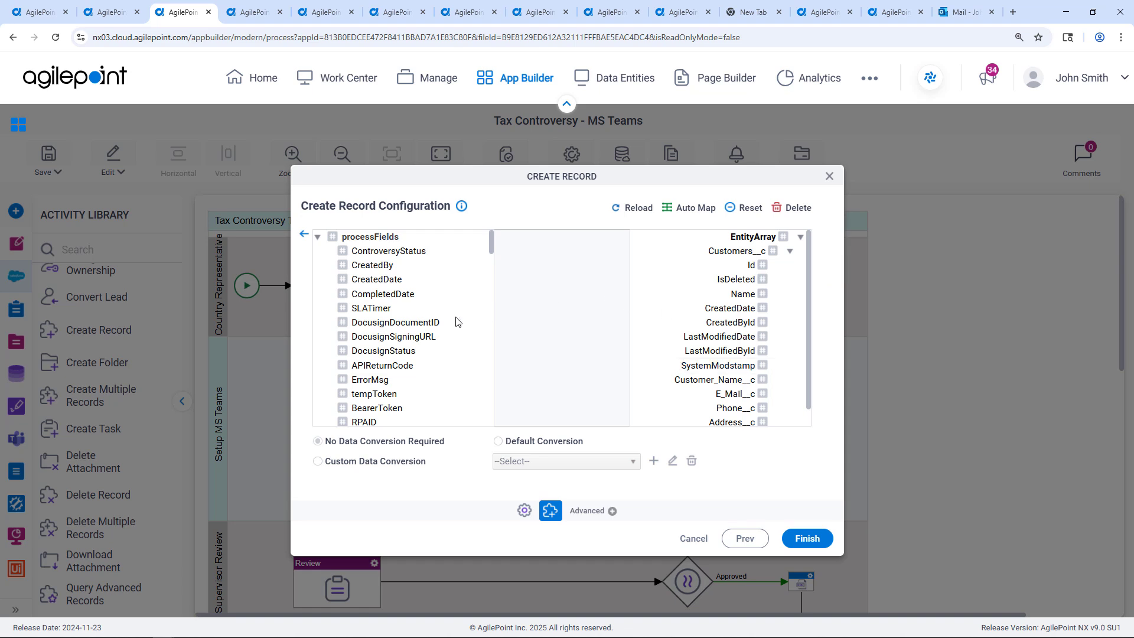
left_click_drag(491, 247, 489, 273)
scroll(489, 280, "down", 1)
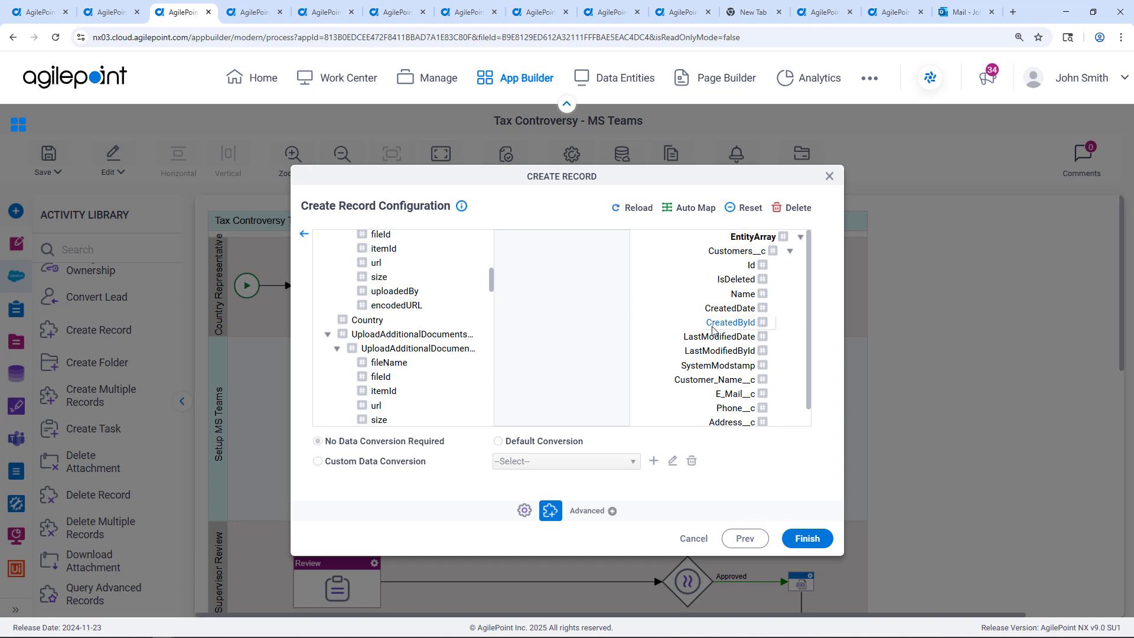
scroll(492, 284, "down", 2)
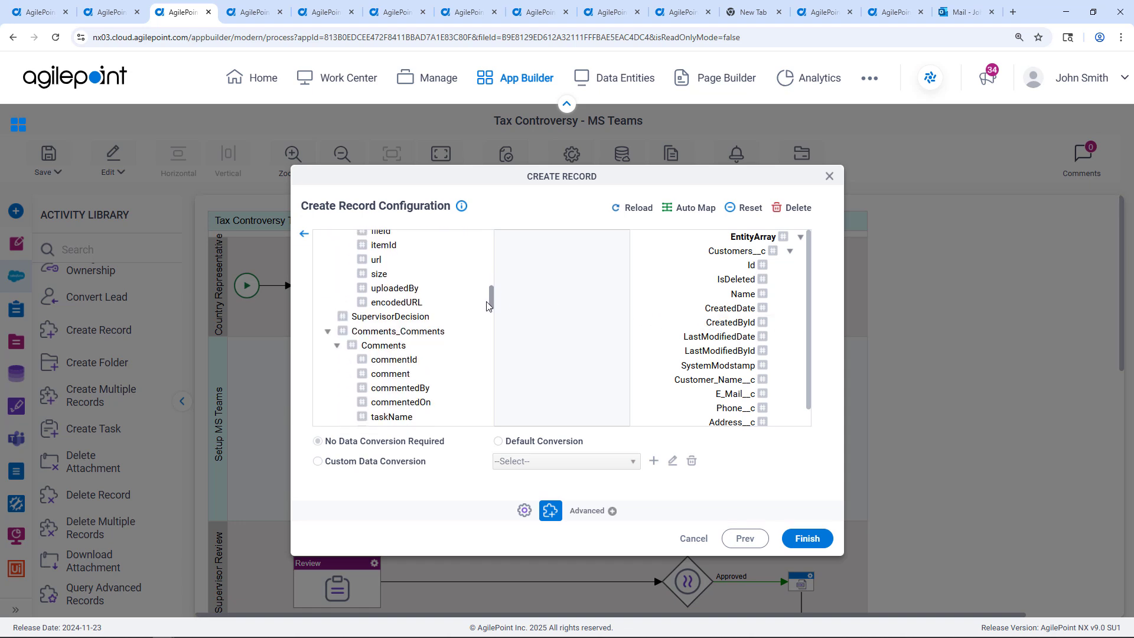
scroll(488, 305, "down", 2)
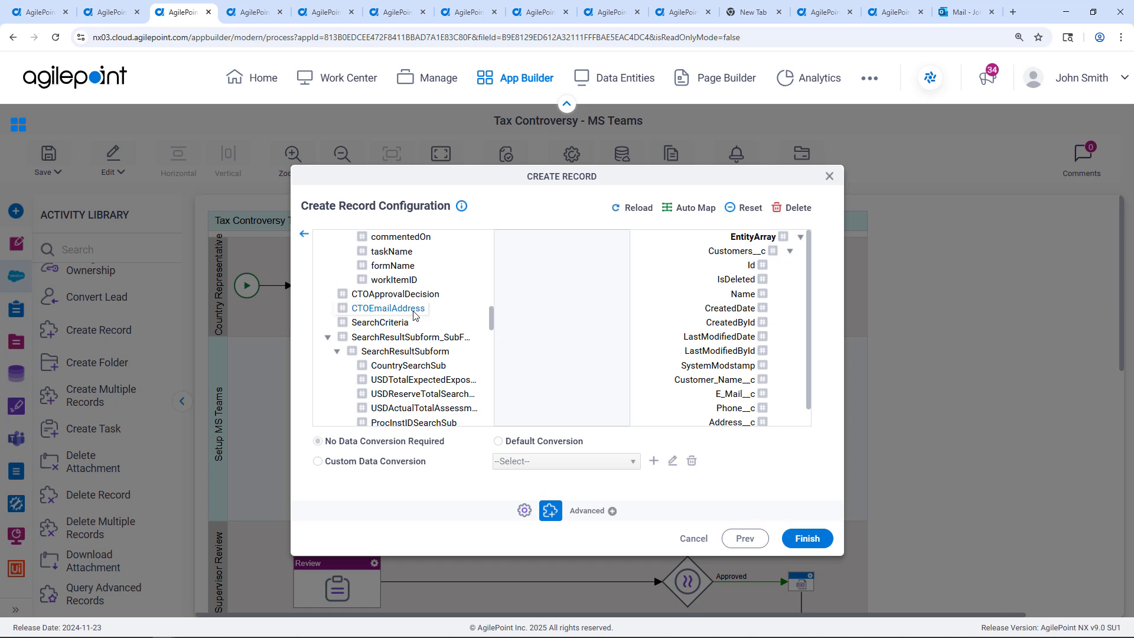
left_click_drag(414, 311, 731, 395)
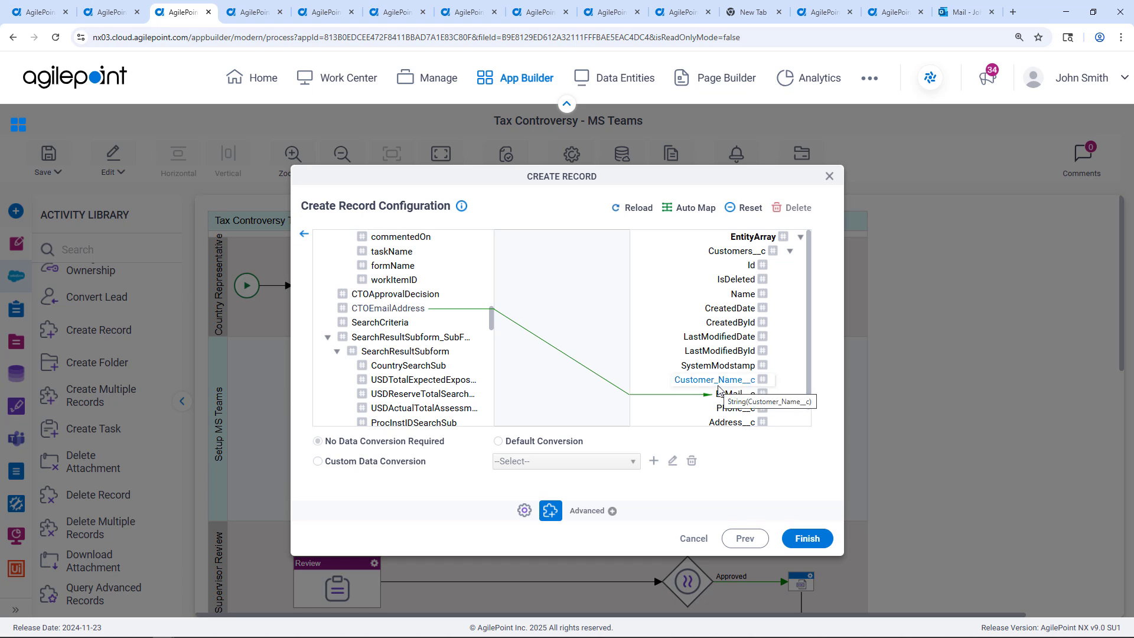
left_click(303, 235)
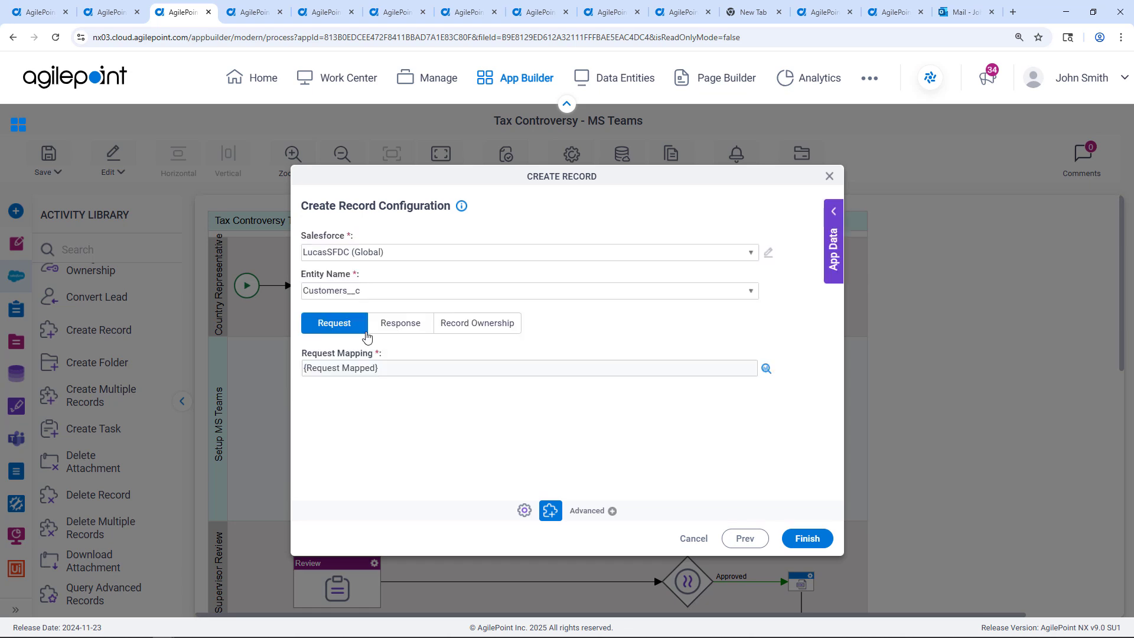
- Review the Create Record activity's response options and the response mapping to the AgilePoint schema
left_click(403, 324)
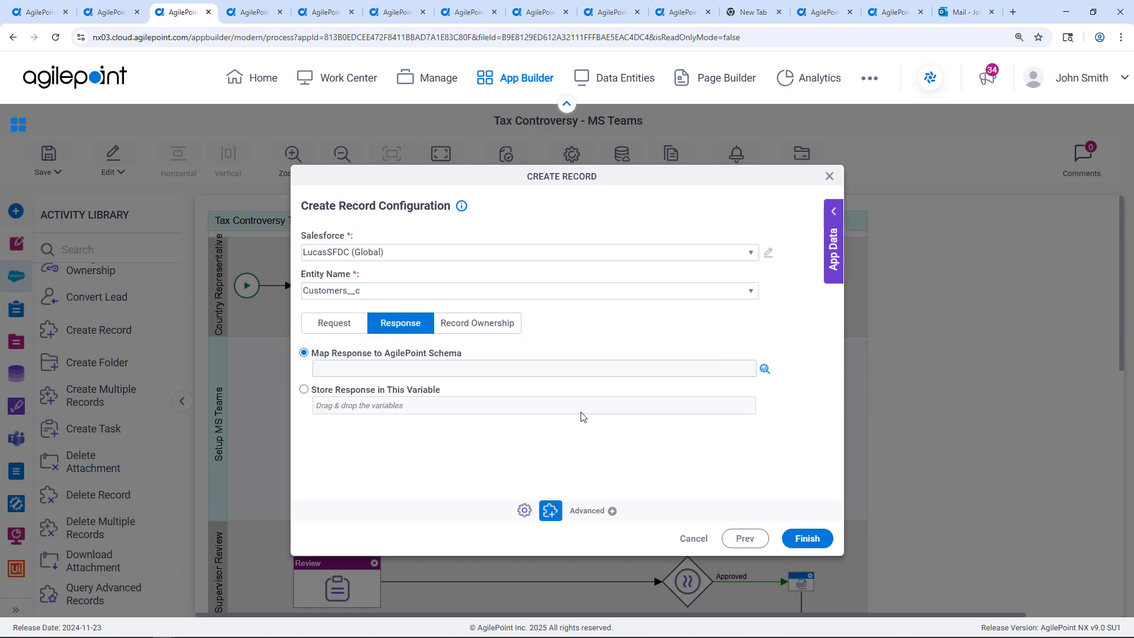
left_click(764, 370)
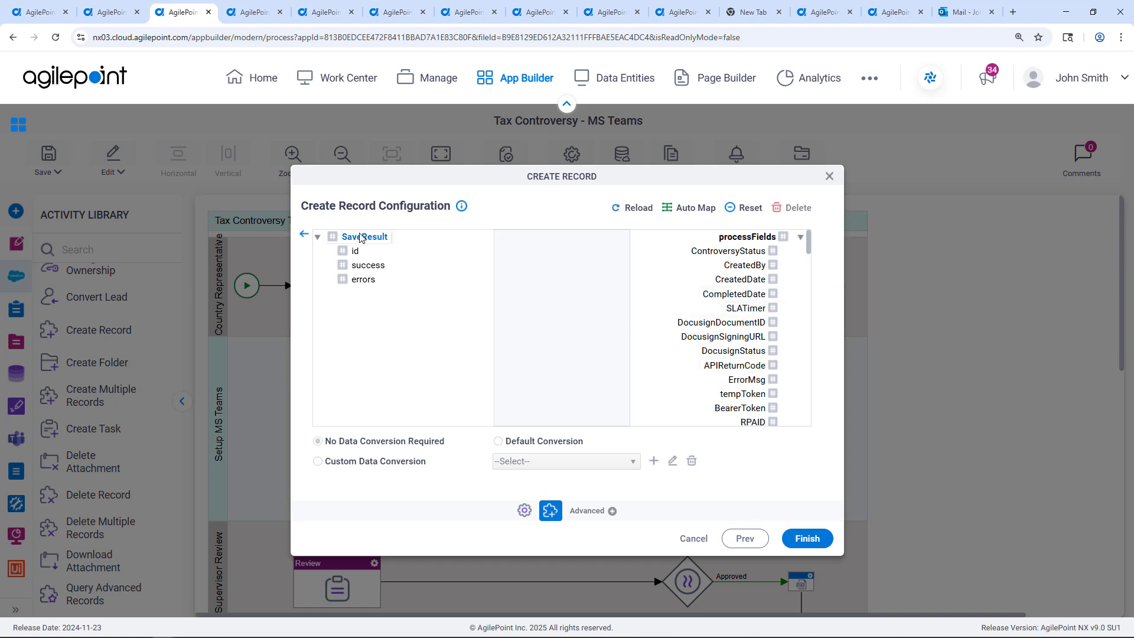
left_click(303, 233)
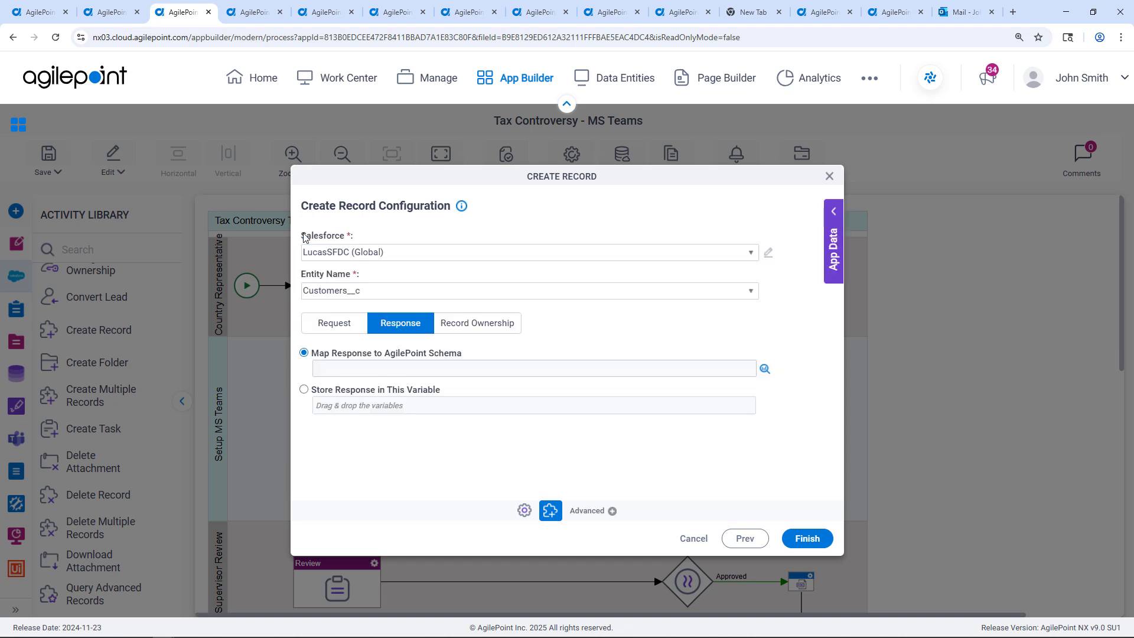
- Discard the Create Record configuration and delete the activity from the Setup MS Teams lane
left_click(829, 176)
left_click(375, 359)
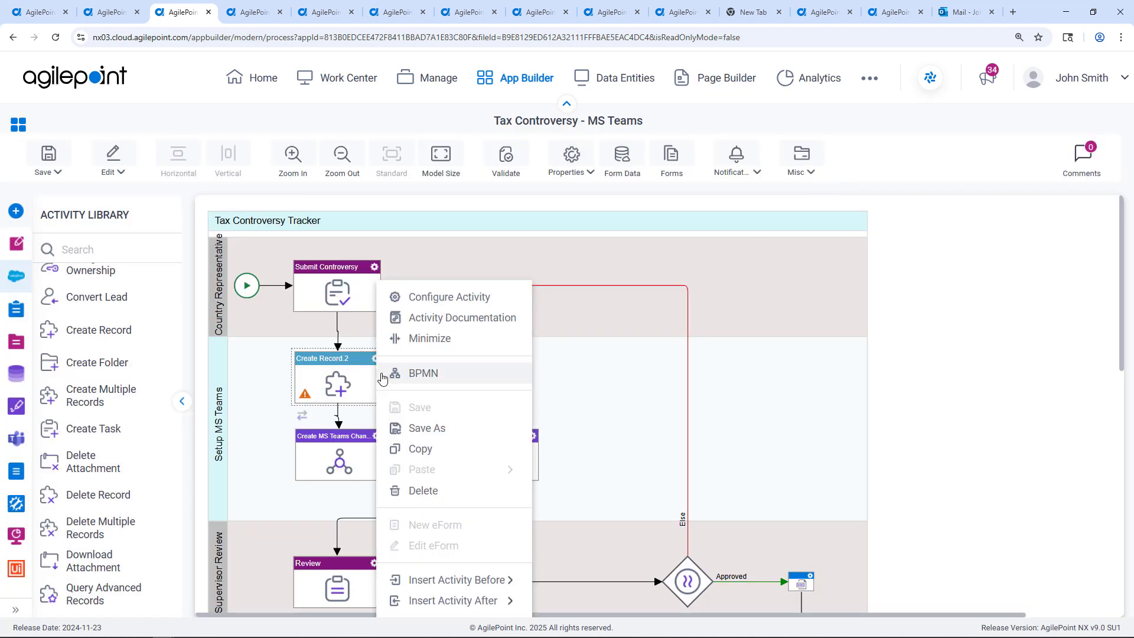
left_click(421, 490)
- Examine the Common, Advanced and Telerik controls available for the Country Representative form
left_click(254, 13)
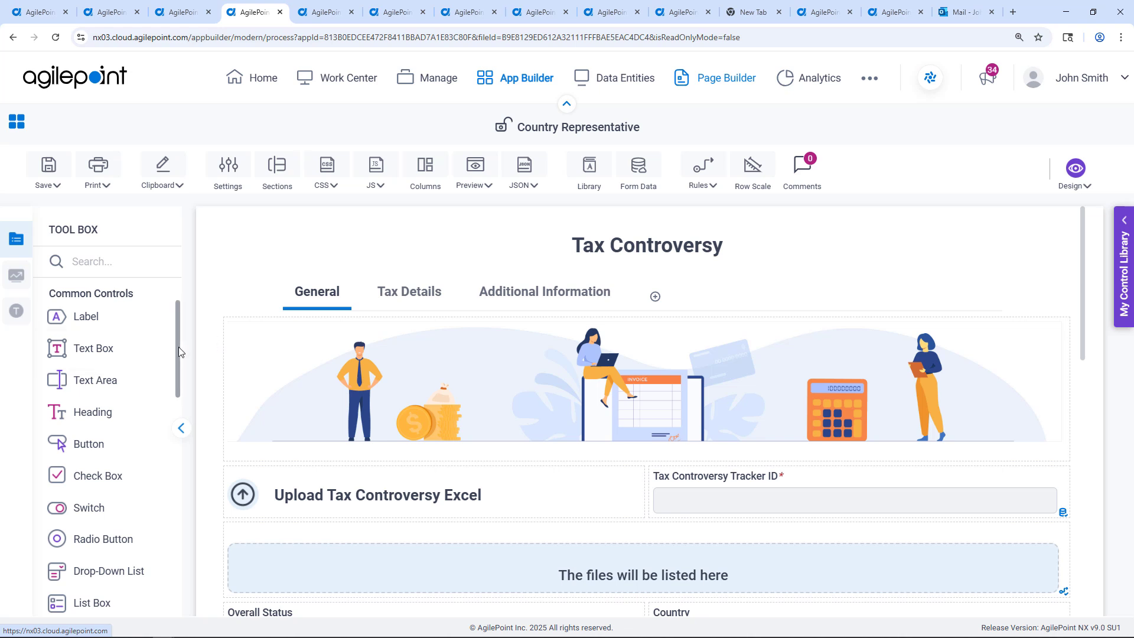
left_click_drag(179, 346, 179, 465)
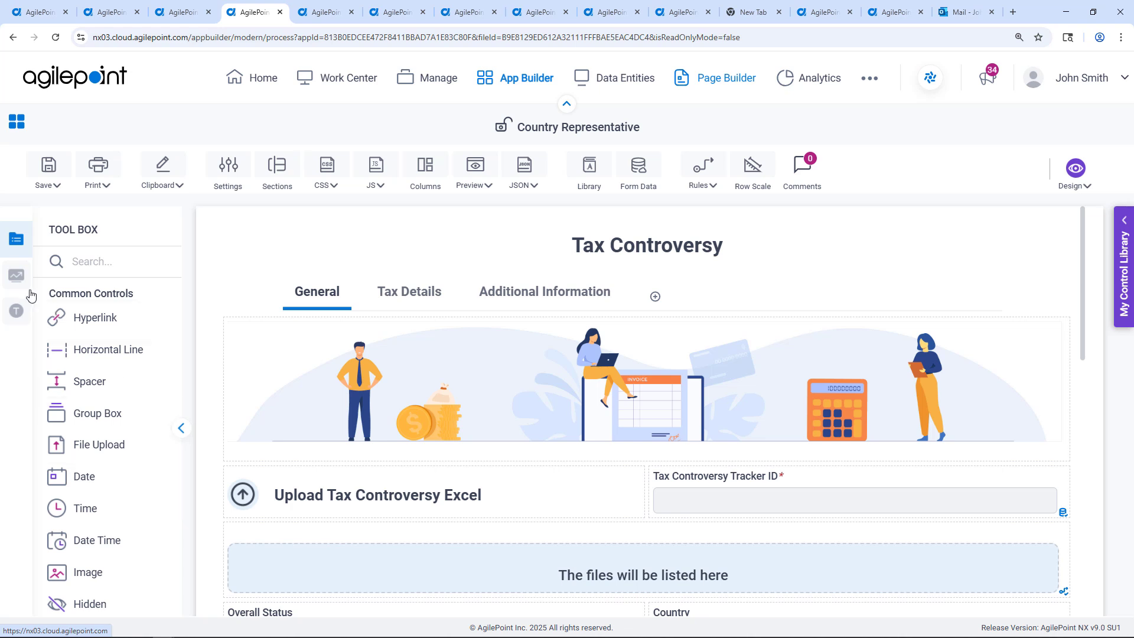
left_click(16, 276)
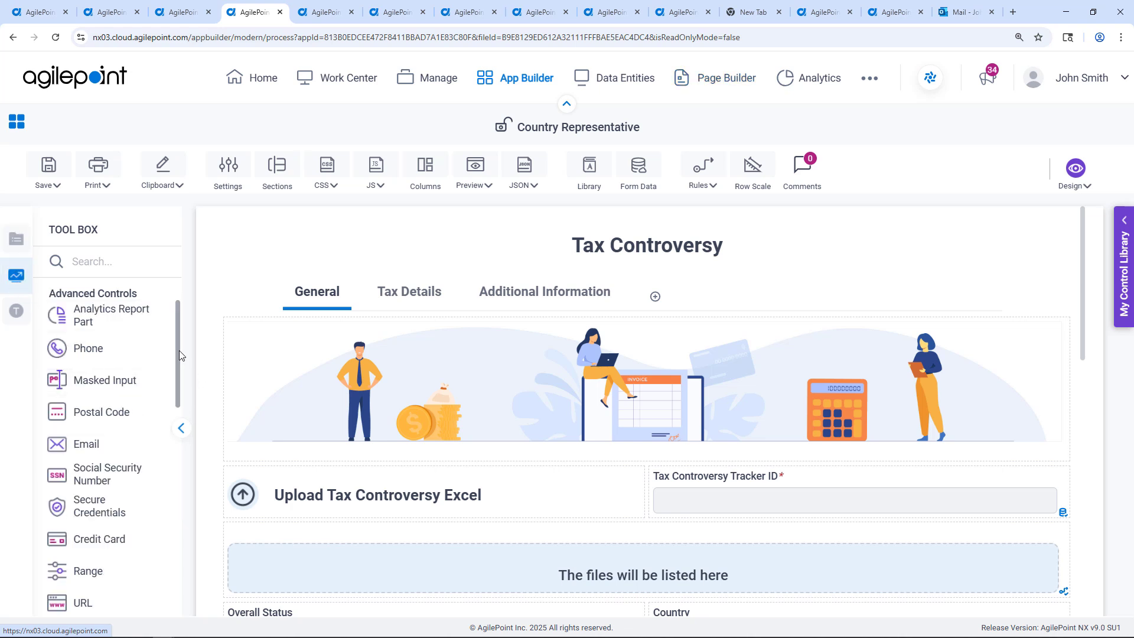
left_click_drag(179, 350, 179, 357)
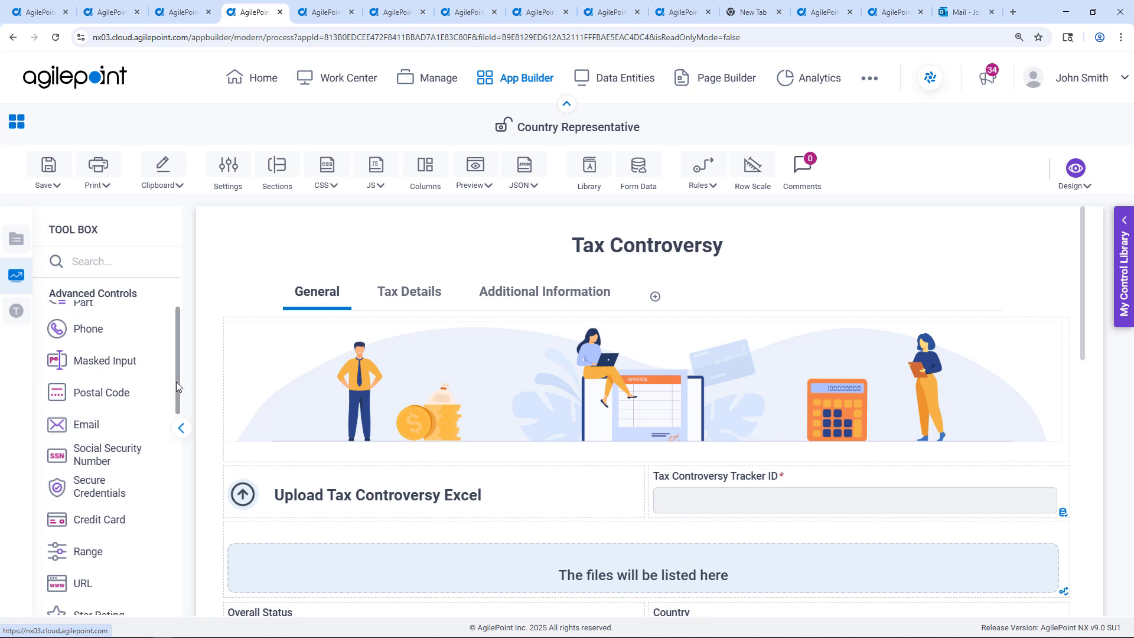
left_click_drag(176, 381, 176, 397)
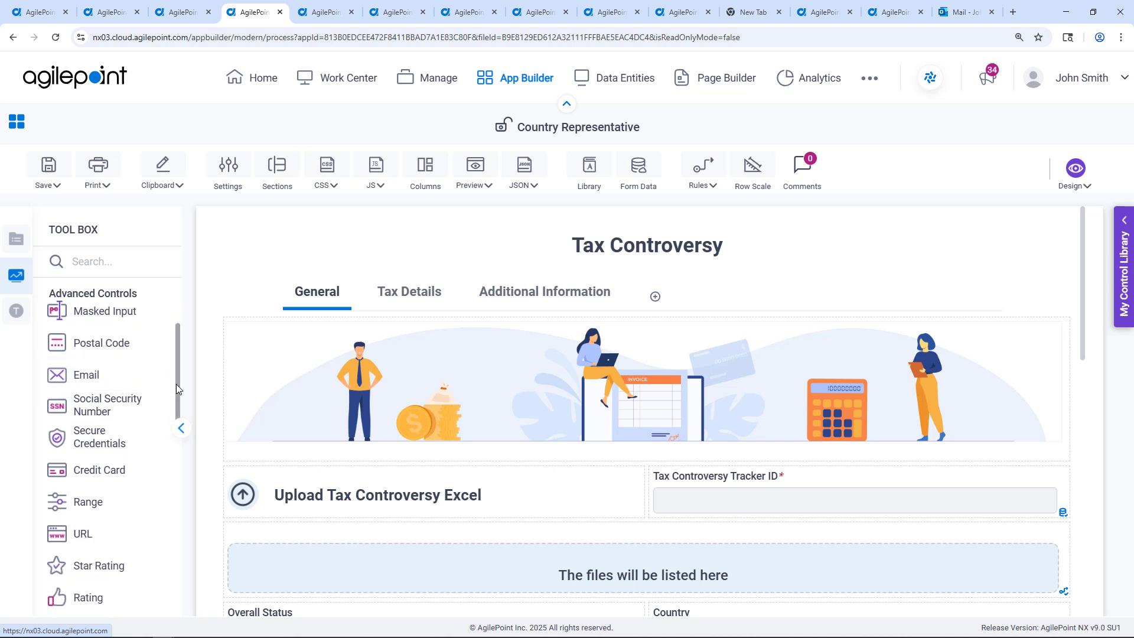
left_click_drag(177, 384, 172, 479)
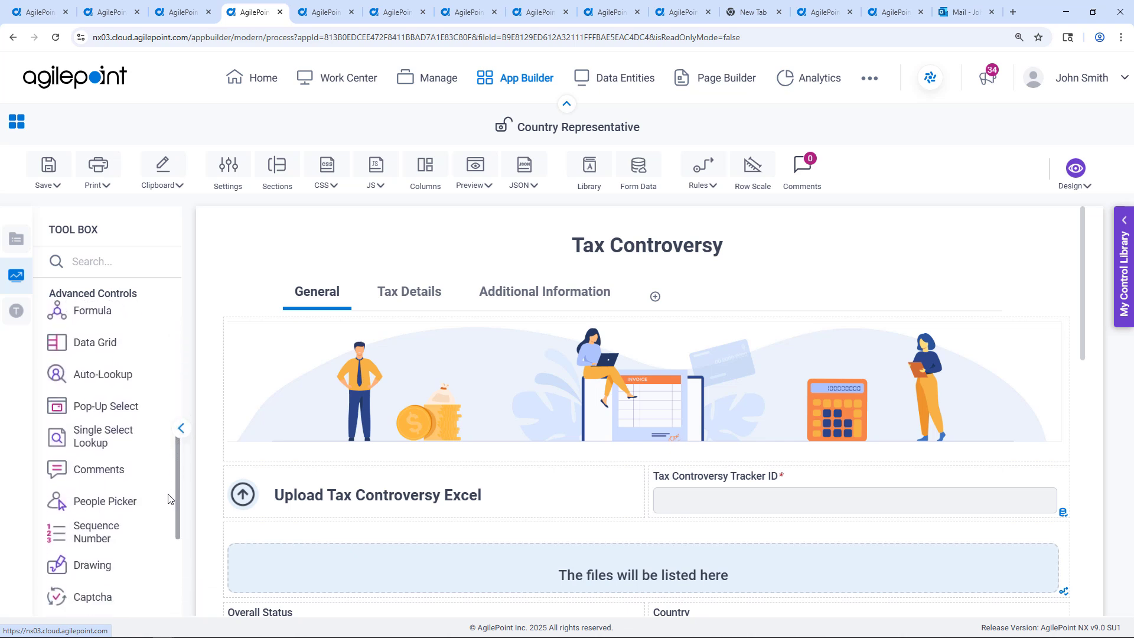
left_click(16, 316)
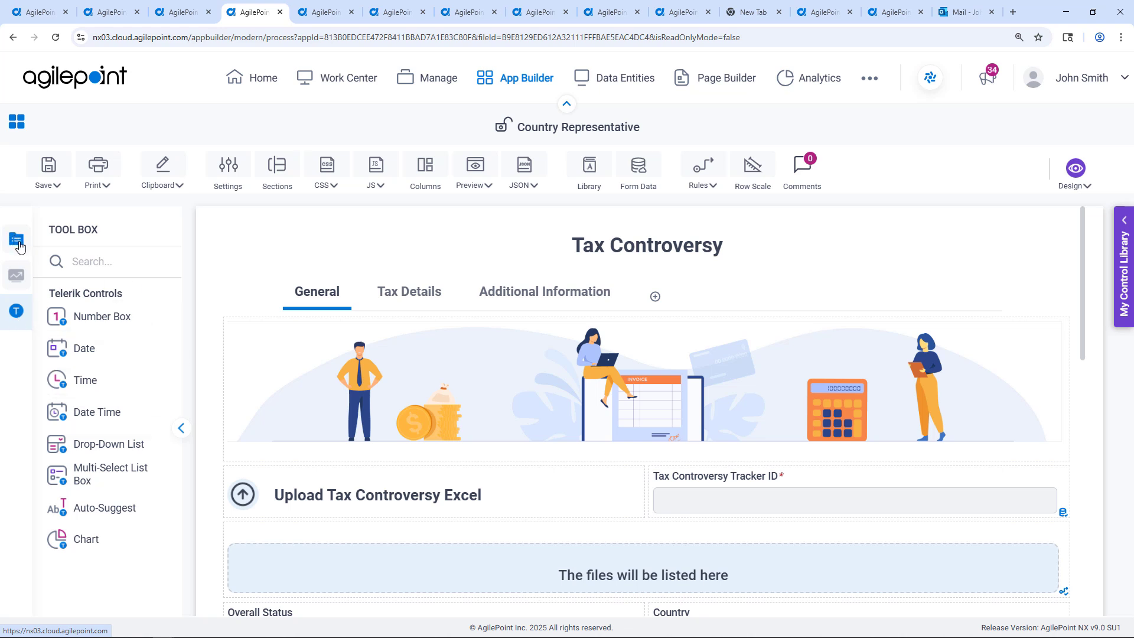
- Open the form's Rule Builder and check which form events can trigger rules
scroll(527, 443, "down", 3)
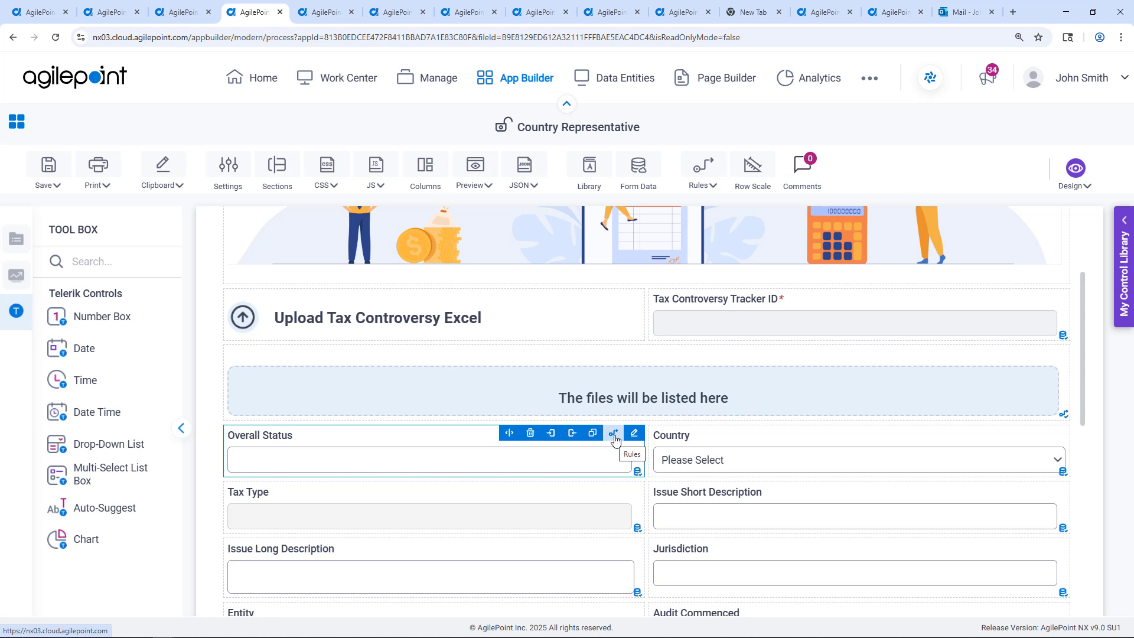
left_click(703, 180)
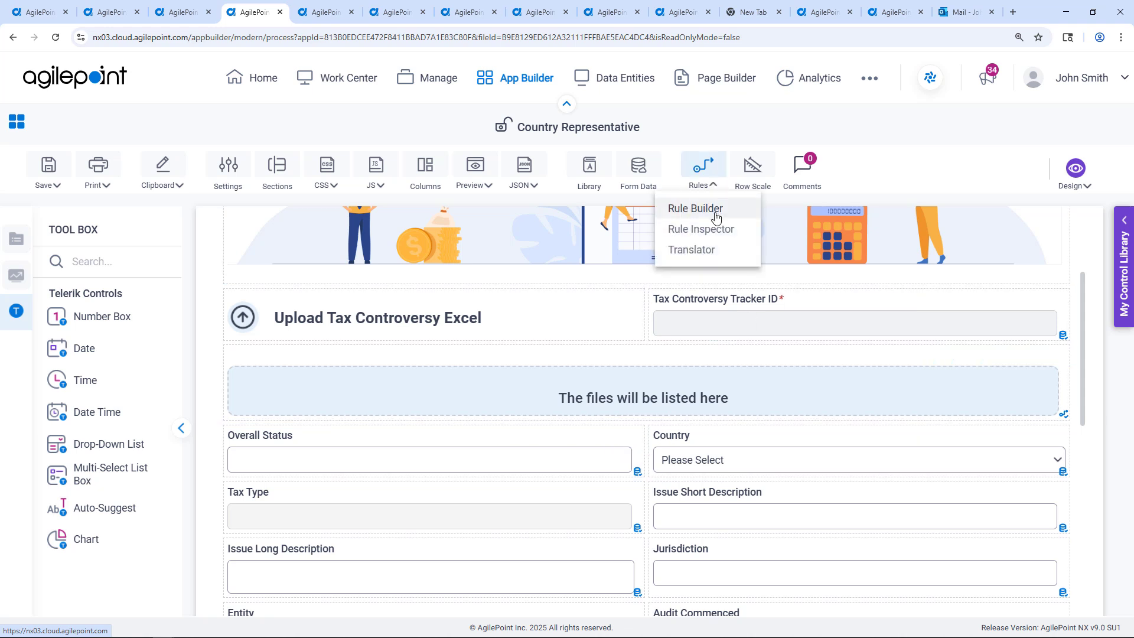
left_click(699, 209)
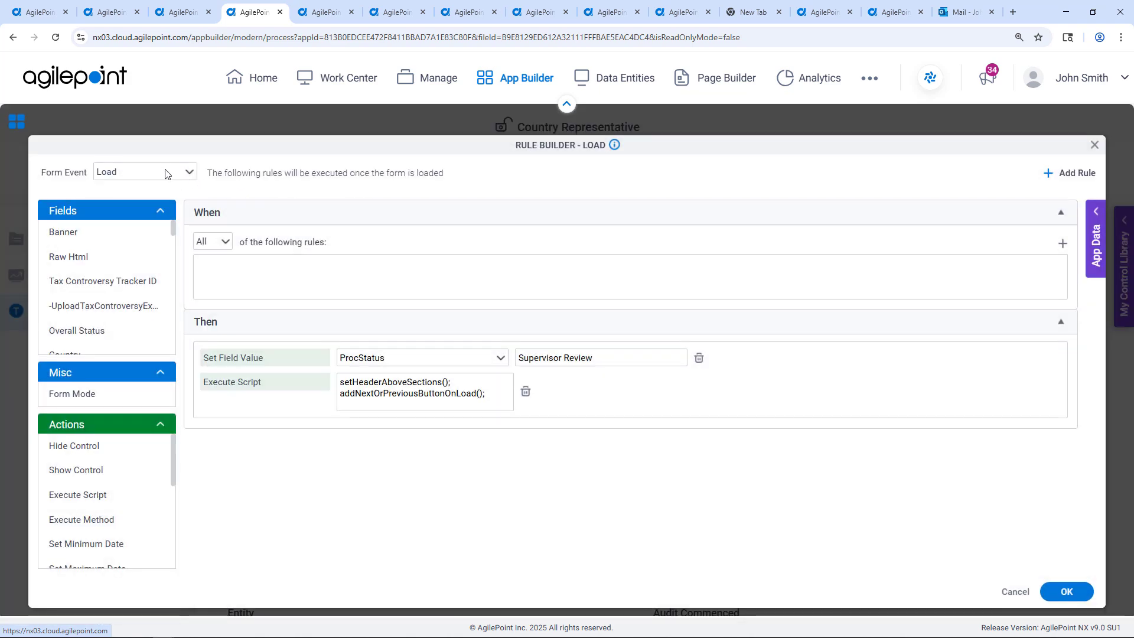
left_click(166, 173)
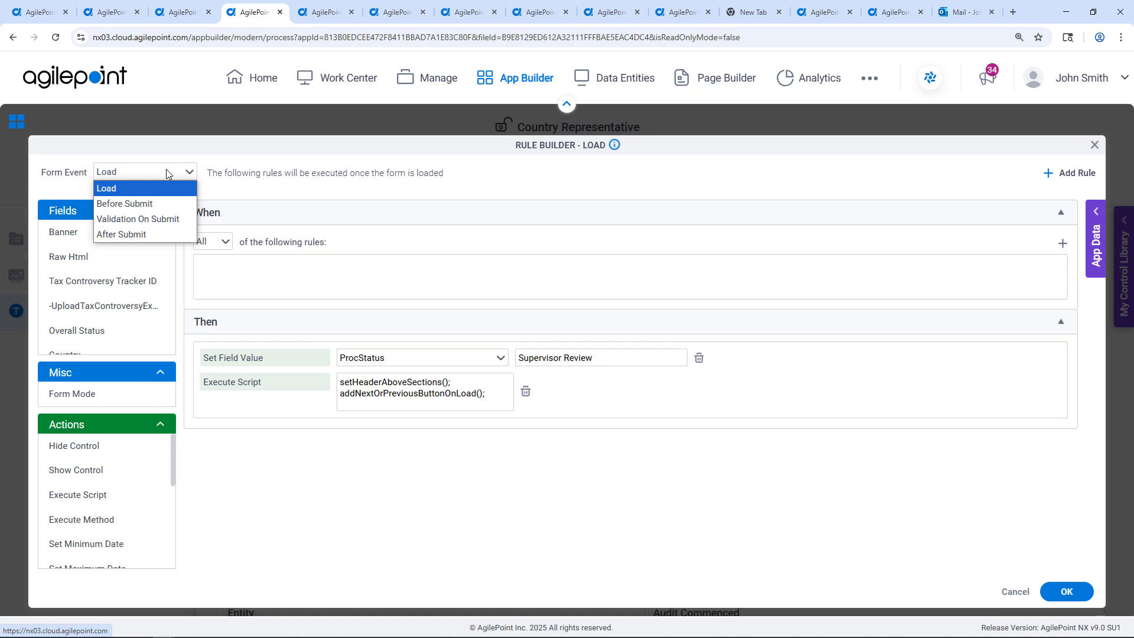
left_click(258, 159)
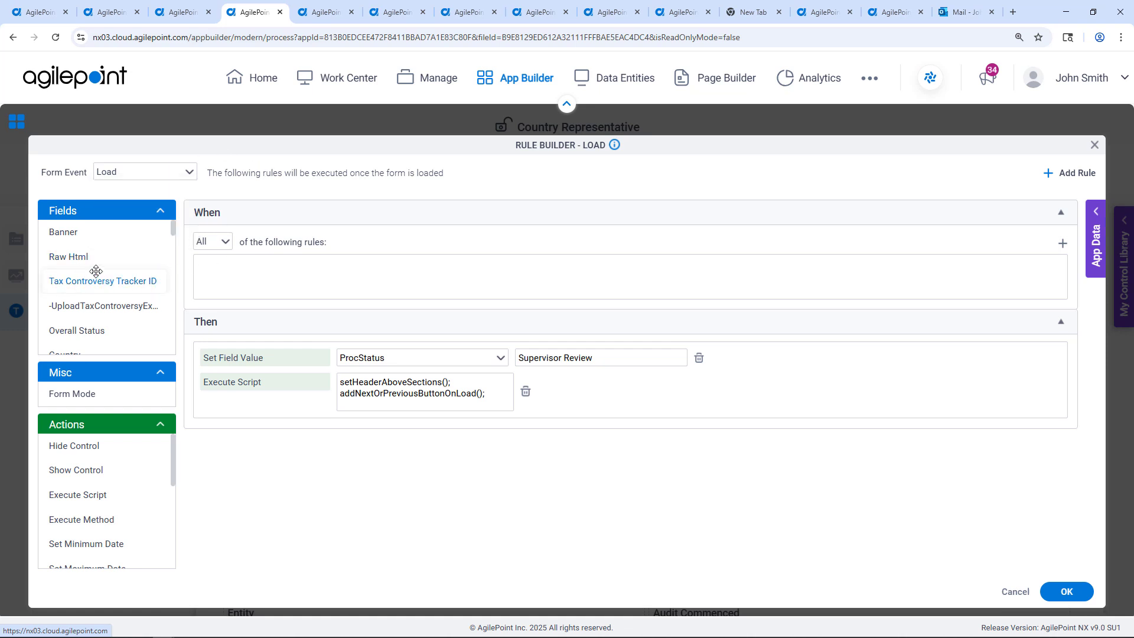
- Add a When condition on the Overall Status field with the operator "is equal to" to the Load rule
scroll(84, 279, "down", 2)
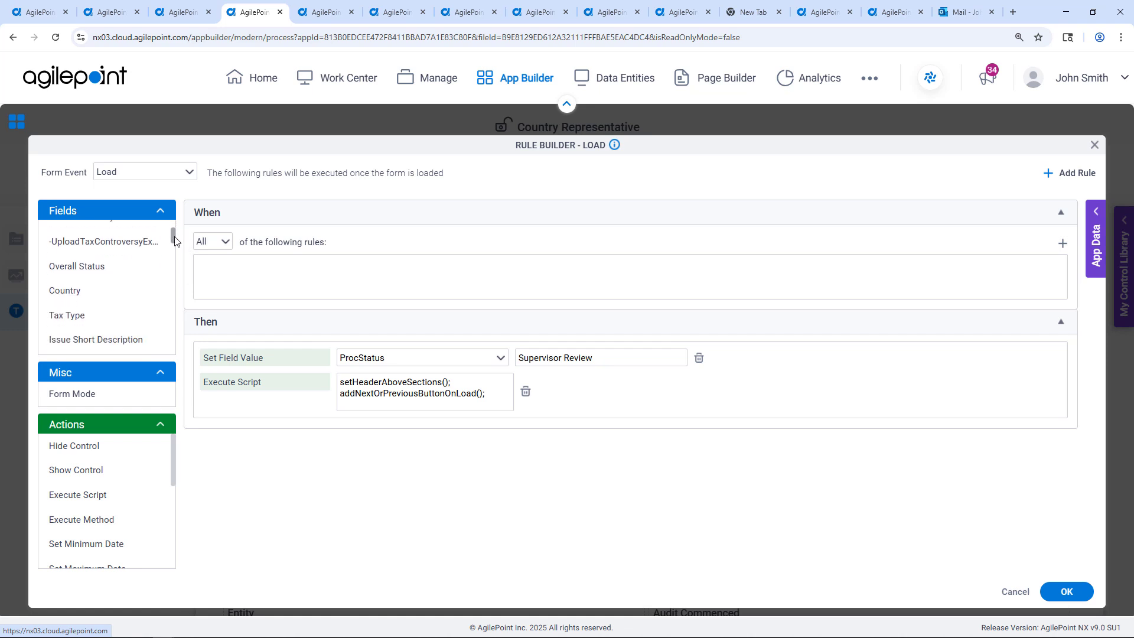
left_click_drag(77, 266, 286, 271)
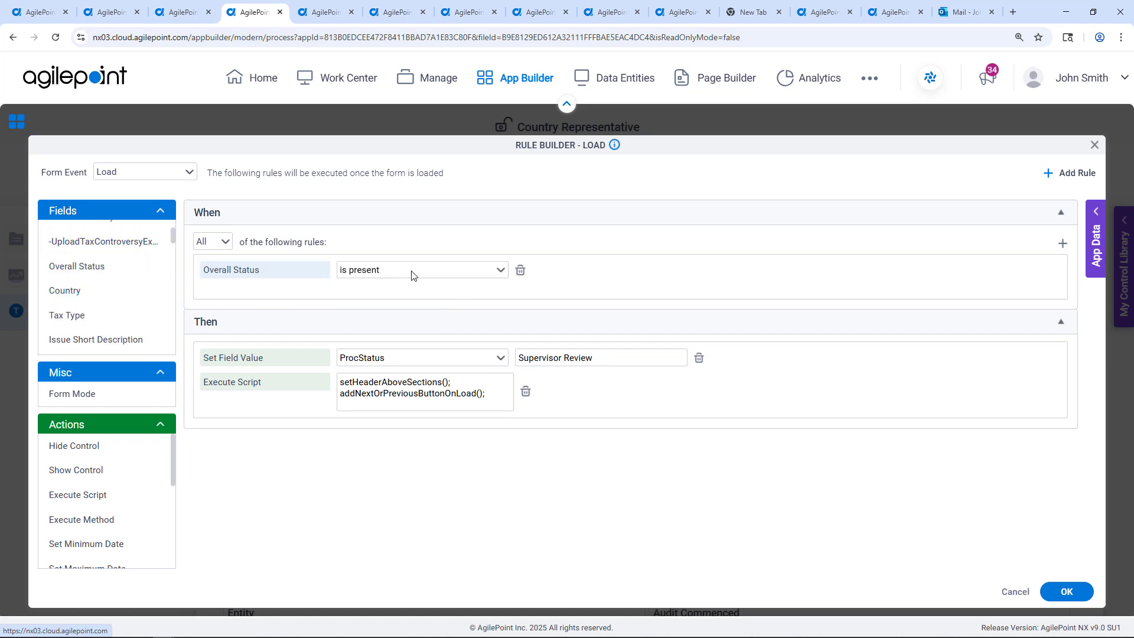
left_click(413, 270)
left_click(413, 318)
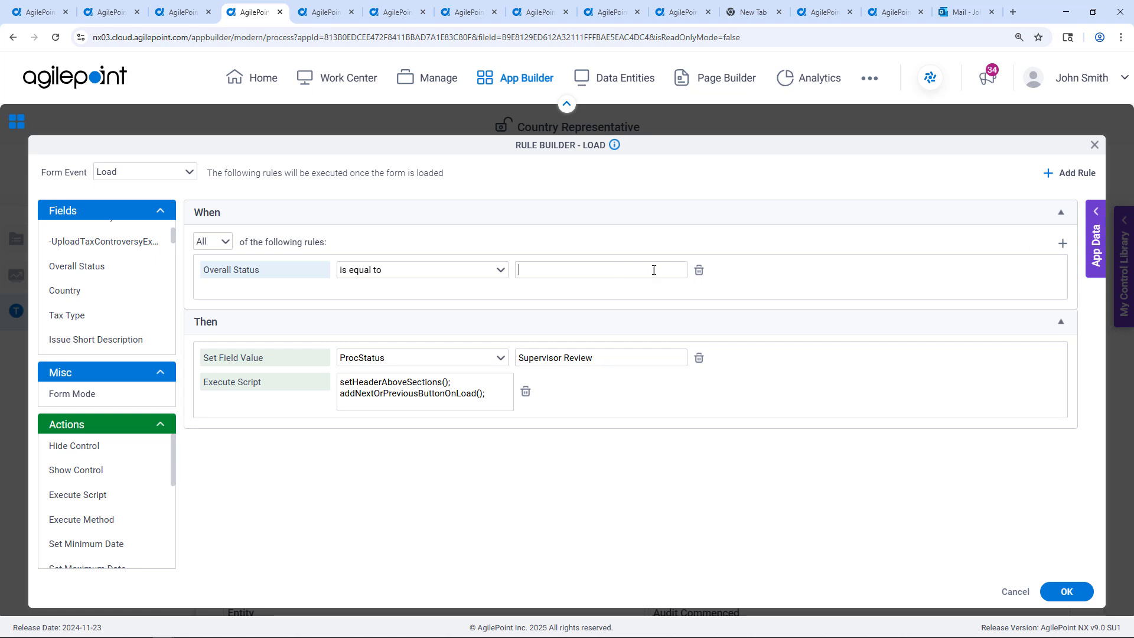
- Look through the App Data sources and rule actions, and close the Rule Builder without saving the rule
left_click(1096, 224)
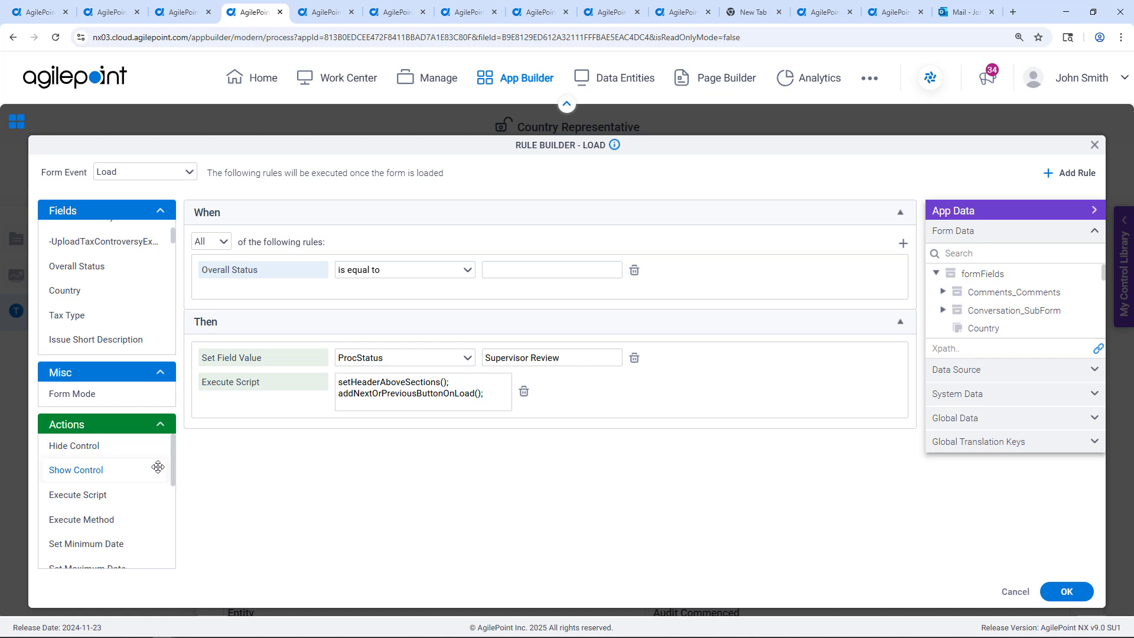
left_click_drag(171, 465, 179, 553)
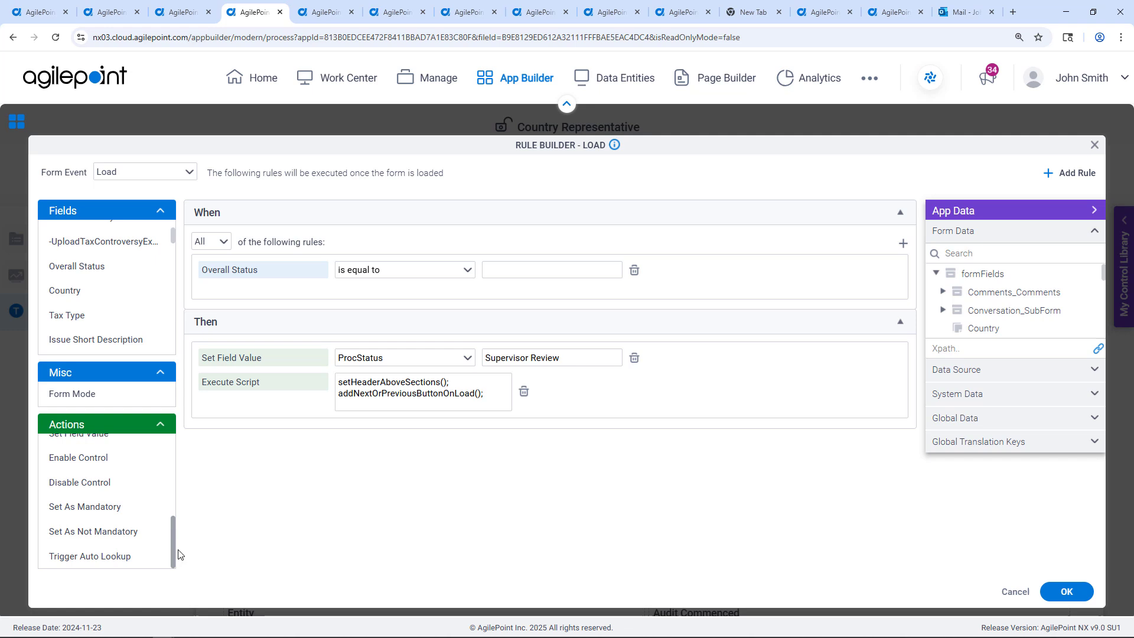
left_click(1094, 211)
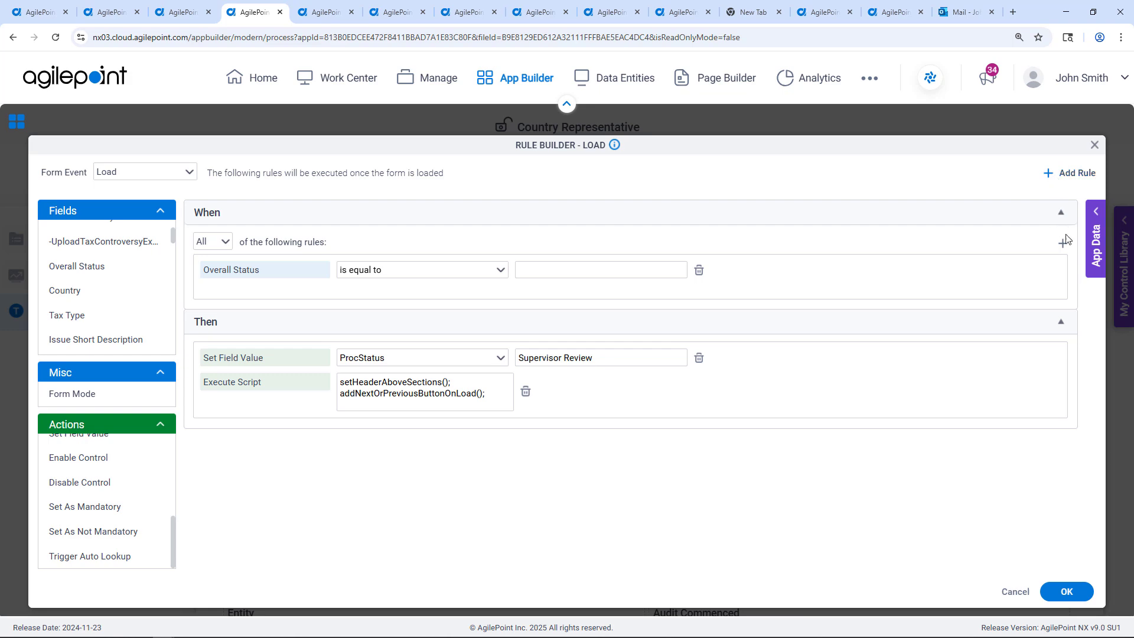
left_click(1095, 146)
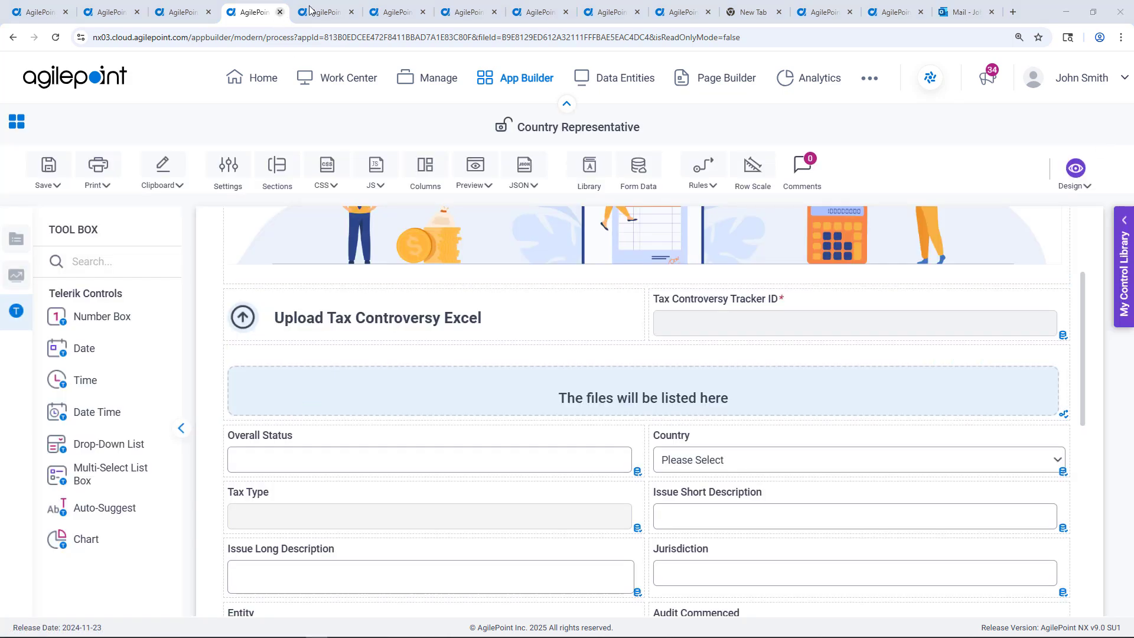
- Look over the Vacso Finance 2024 page in Page Builder, down to the empty section below the customer statistics
left_click(327, 12)
scroll(578, 287, "up", 4)
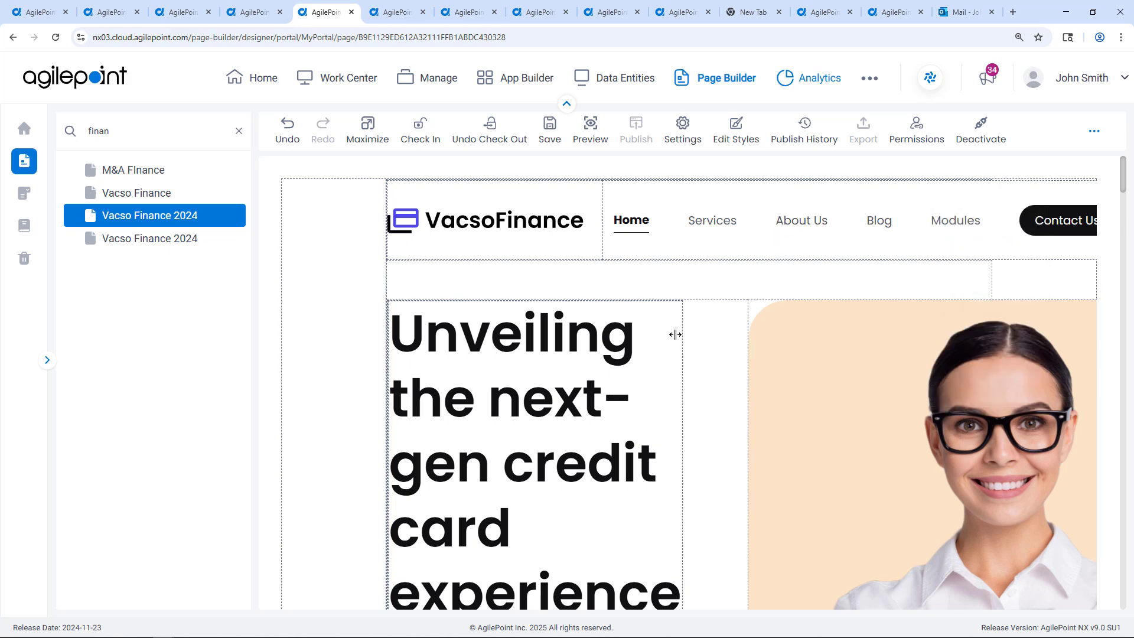
scroll(667, 339, "down", 4)
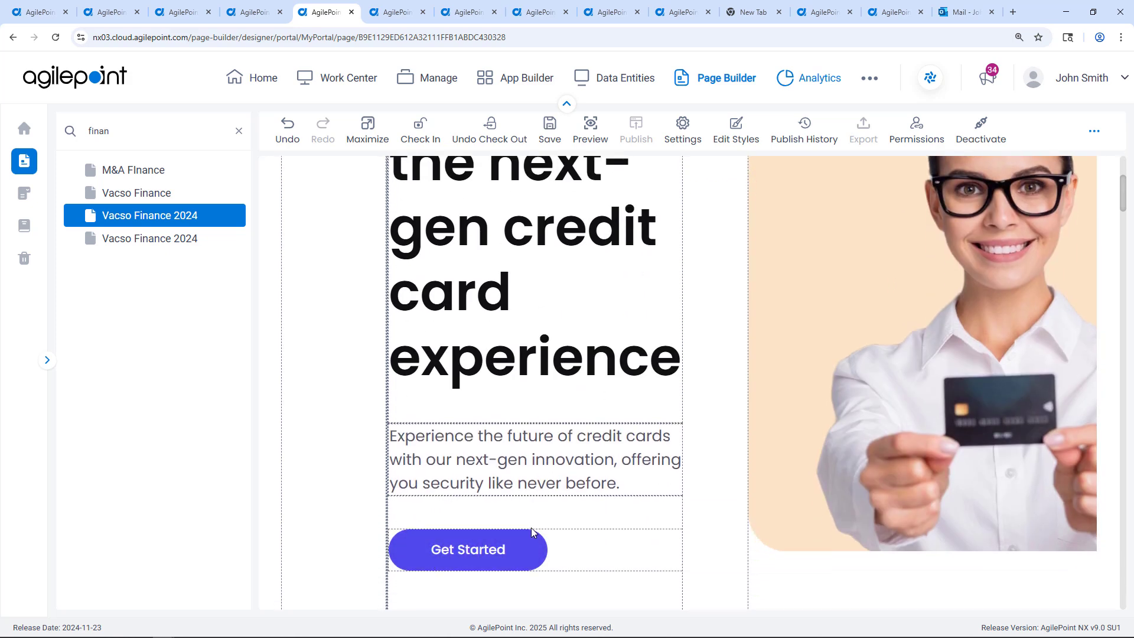
scroll(536, 550, "down", 3)
scroll(631, 545, "down", 5)
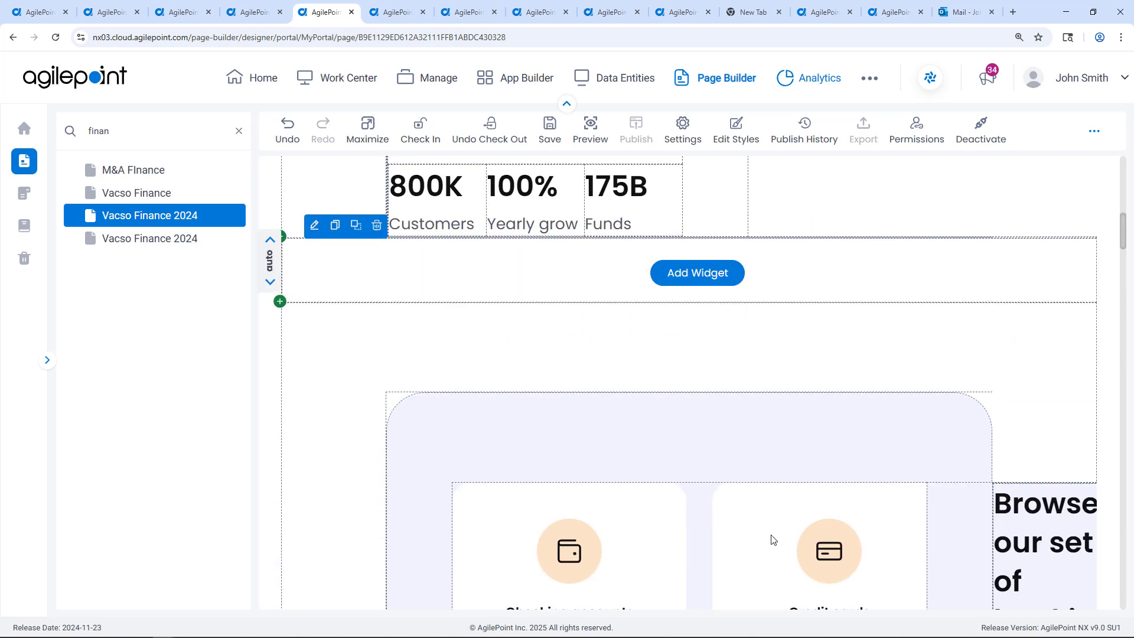
- Browse the widgets available for the page's empty section, including the Content and Analytics categories, without adding one
left_click(699, 274)
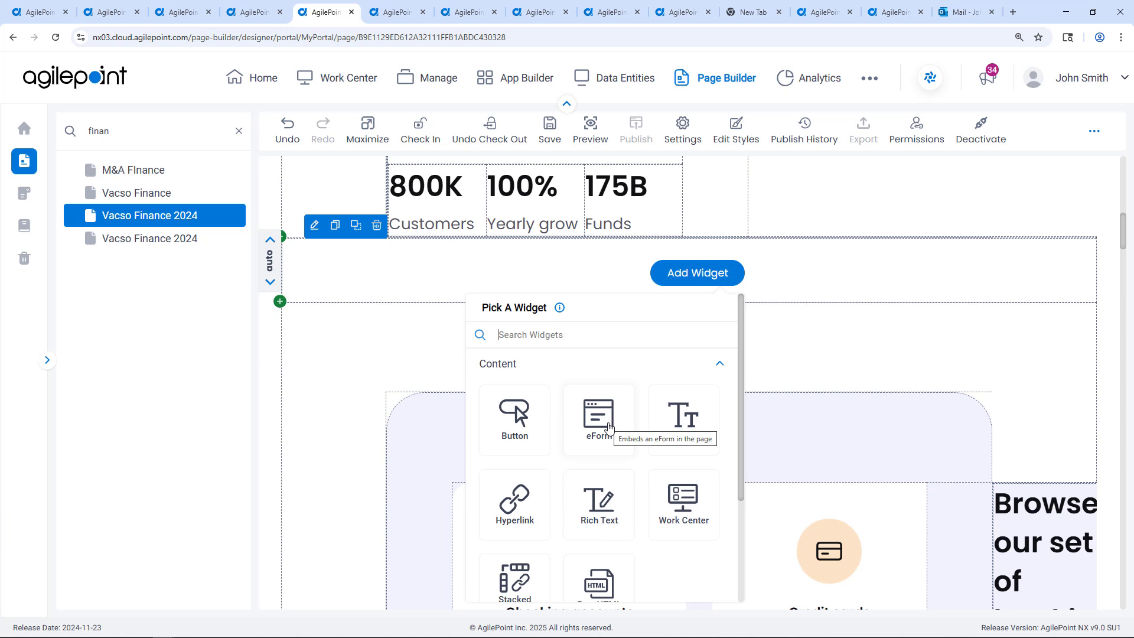
scroll(628, 445, "down", 2)
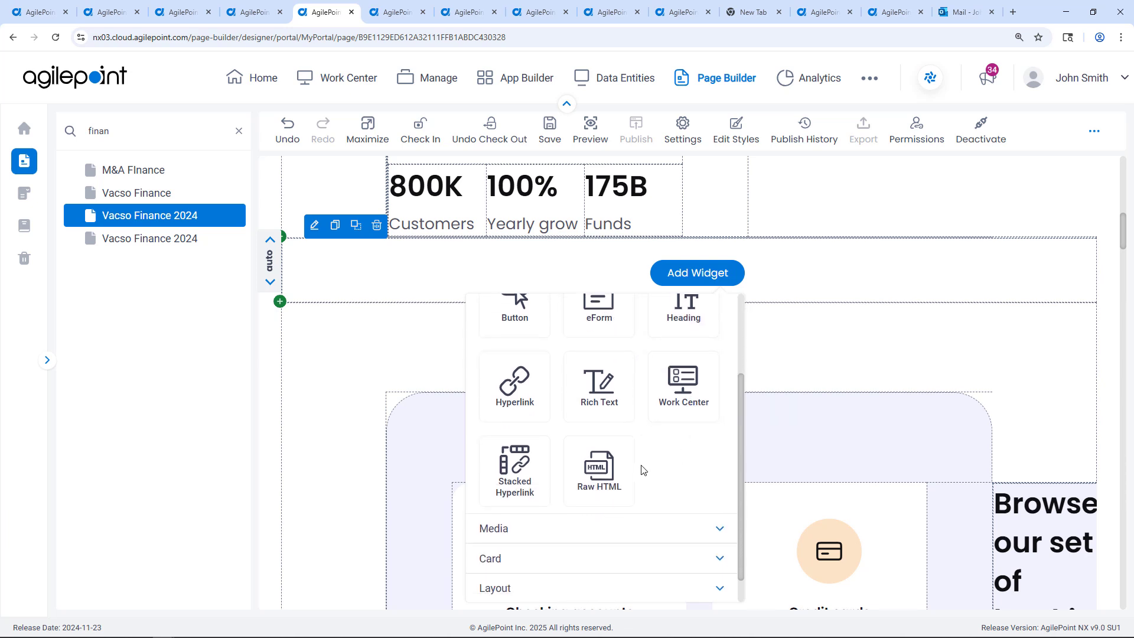
scroll(610, 483, "up", 1)
scroll(585, 526, "down", 2)
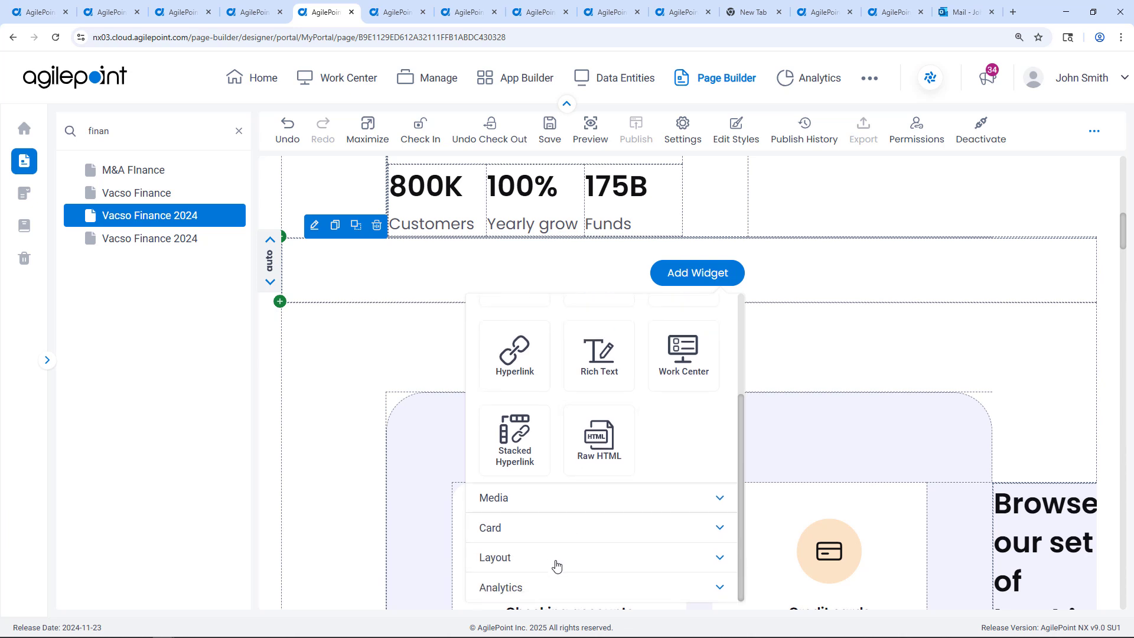
left_click(554, 588)
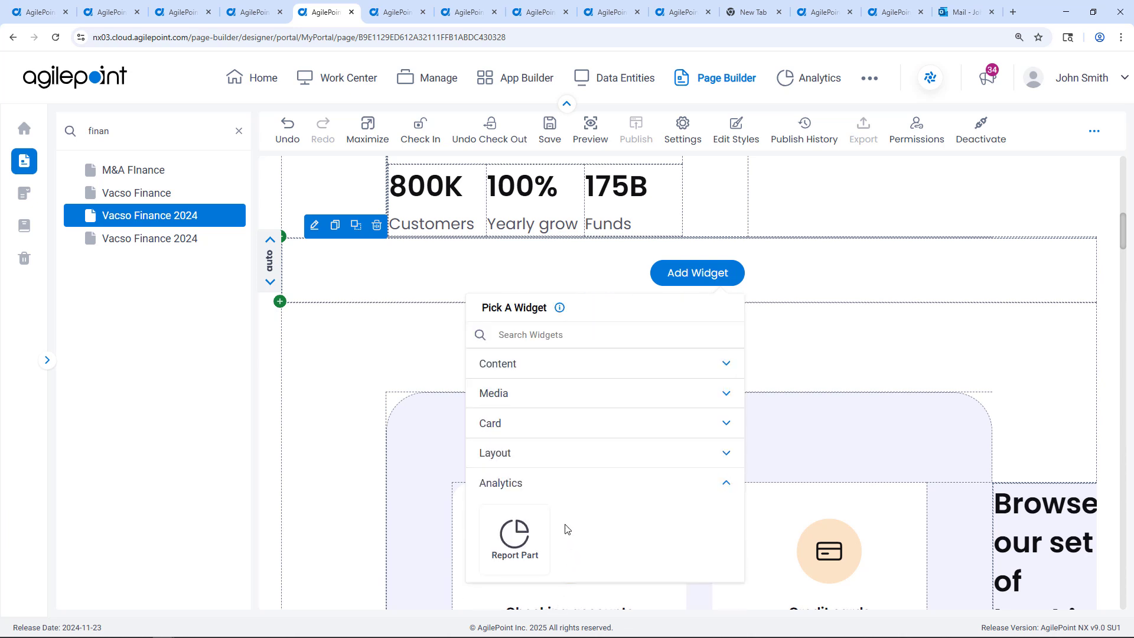
left_click(861, 331)
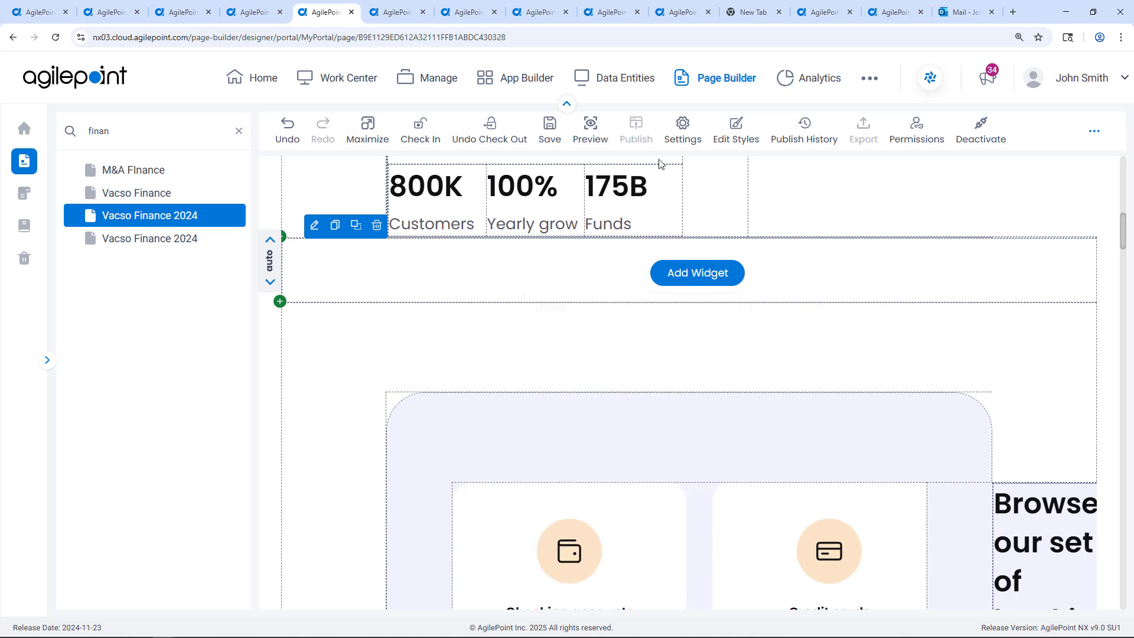
- Look through the Analytics report list, from Analytics and Operational Intelligence to Business Activity Monitoring
left_click(396, 13)
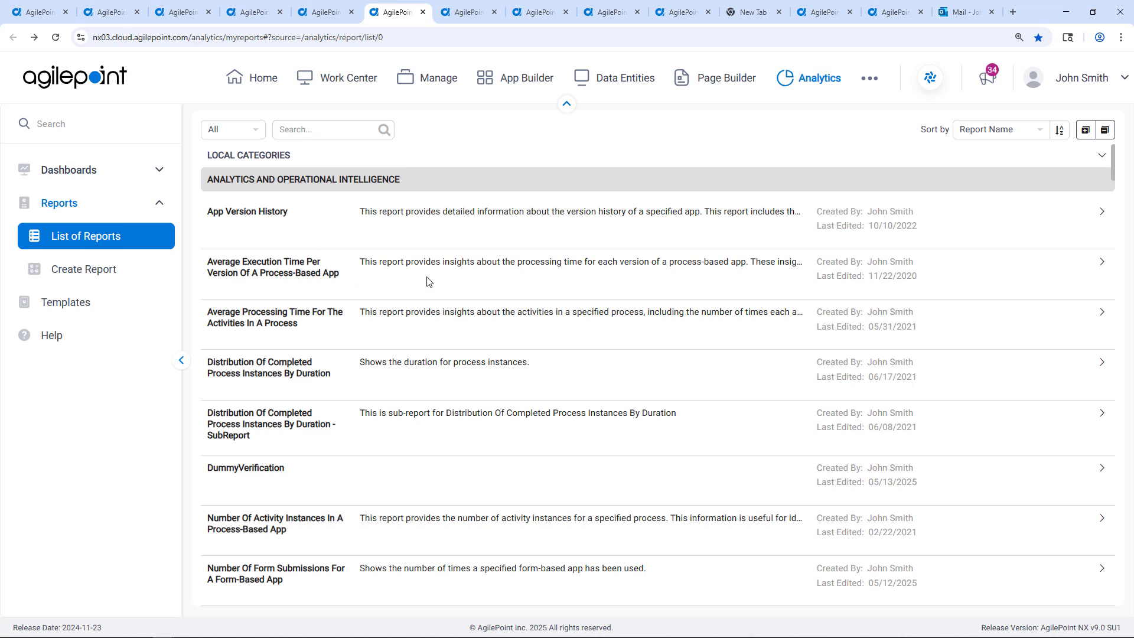
scroll(430, 281, "down", 7)
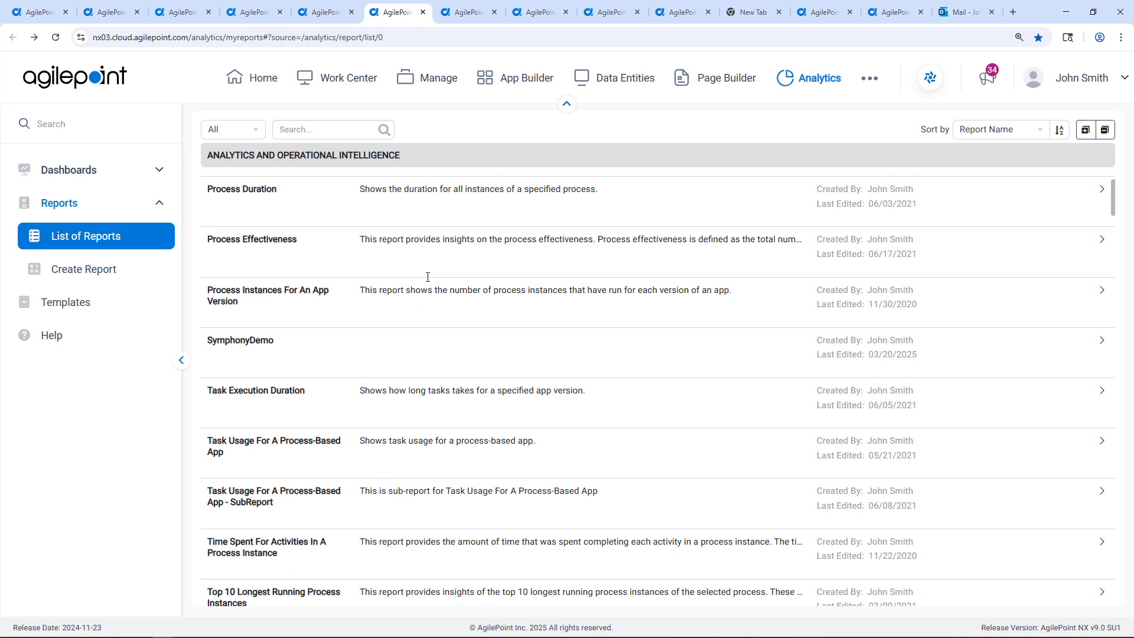
scroll(427, 277, "down", 5)
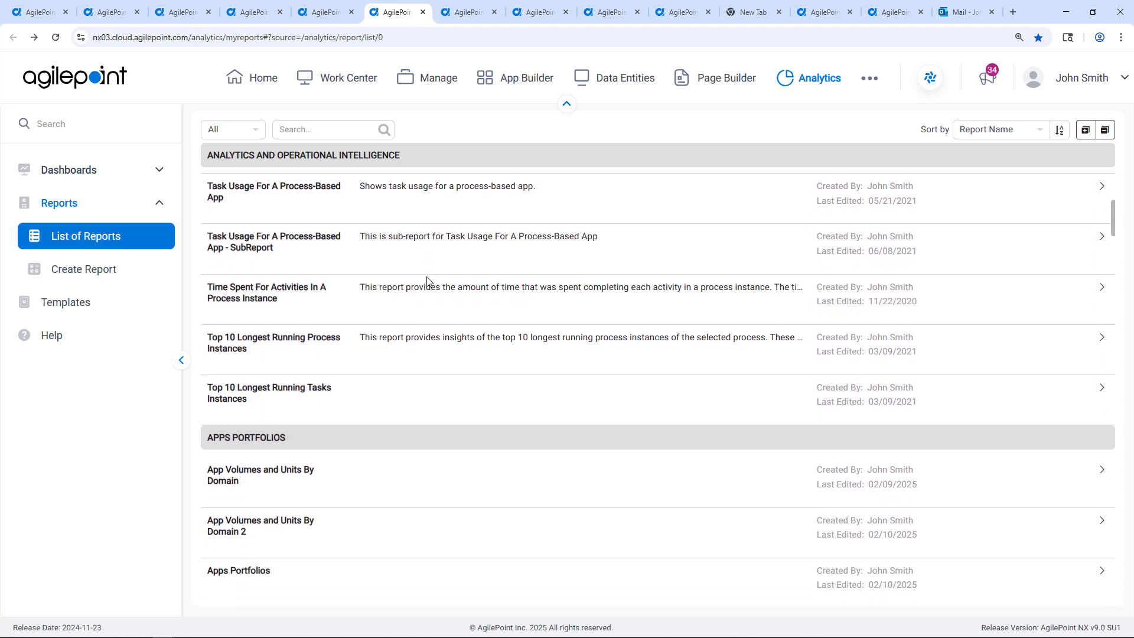
scroll(427, 281, "down", 2)
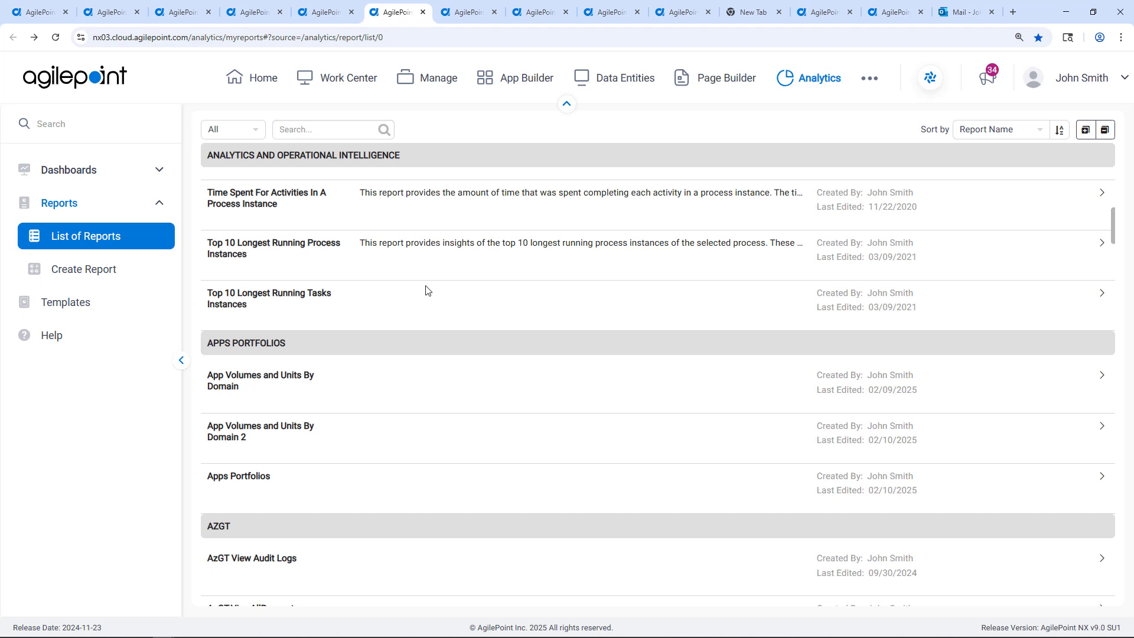
scroll(428, 290, "down", 8)
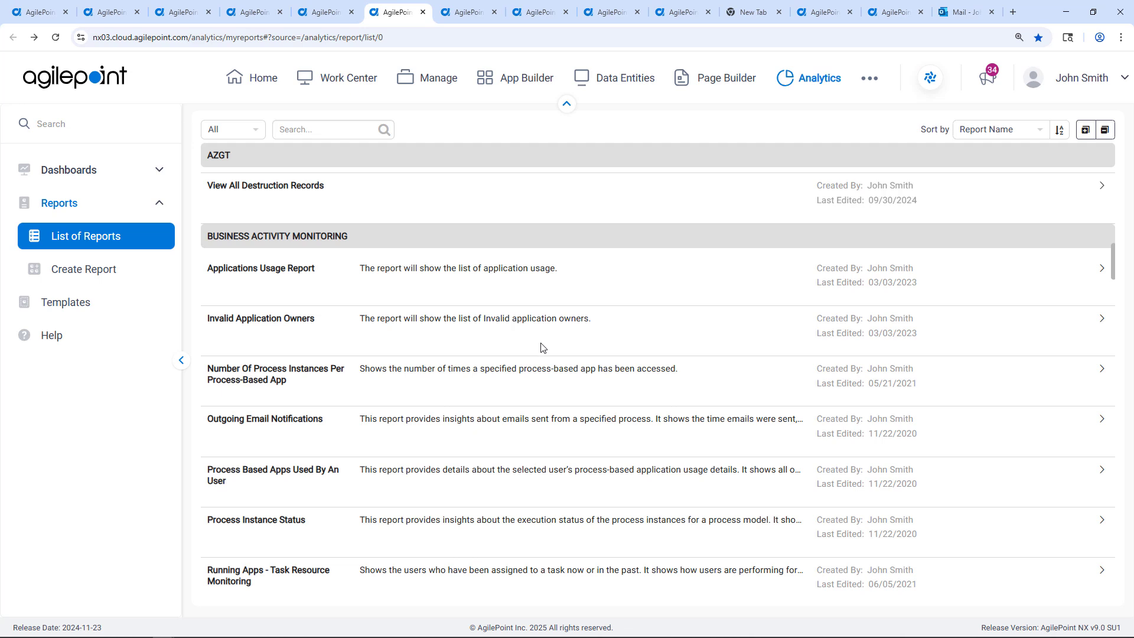
- View the charts in the AW Sales Overview report and bring up the Customer Transactions Summary Report
left_click(477, 16)
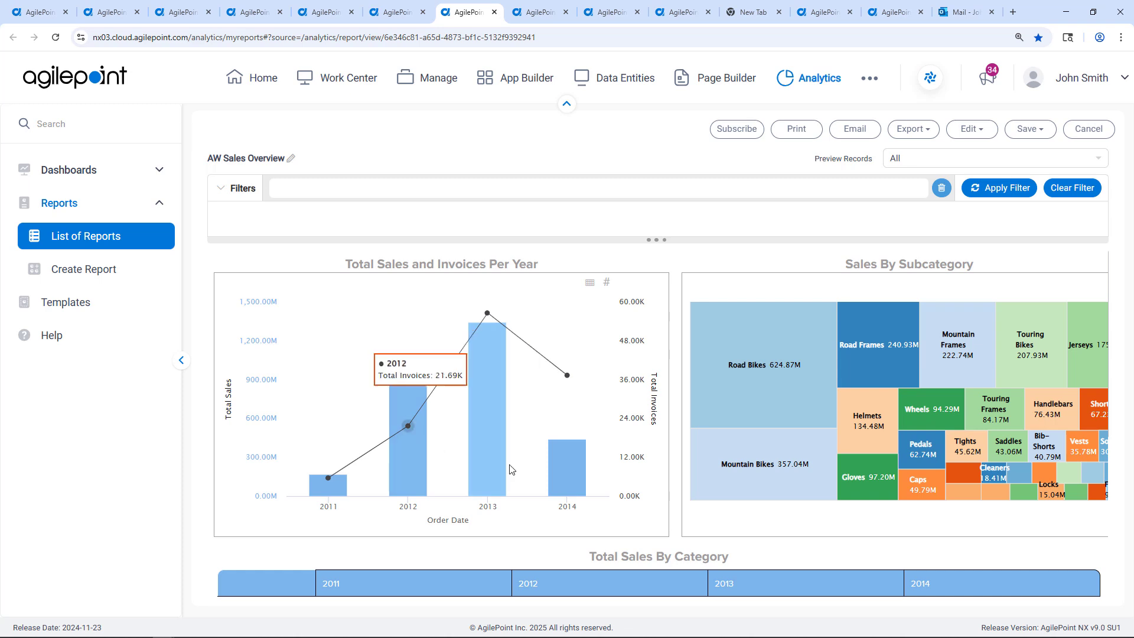
scroll(791, 449, "down", 2)
scroll(795, 449, "up", 2)
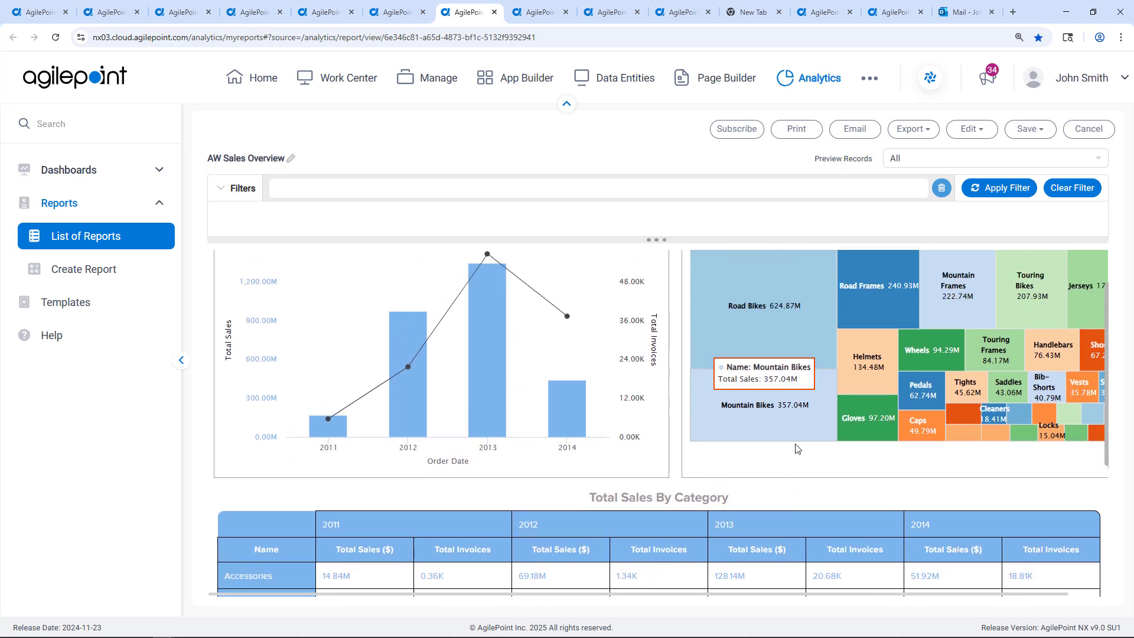
key("ctrl+Tab")
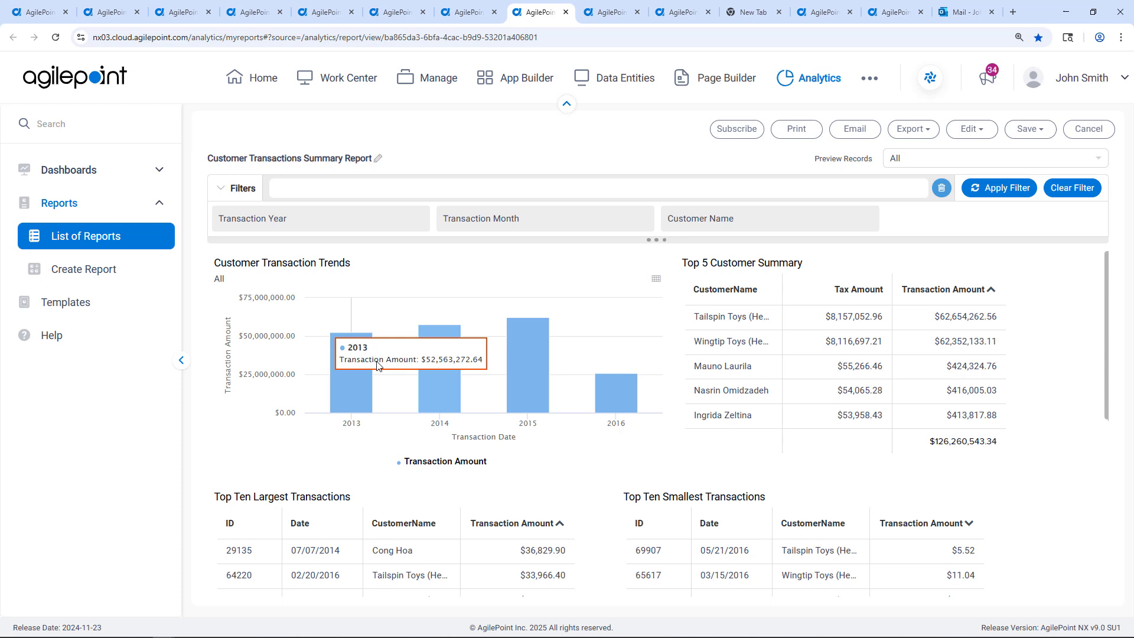
- Drill into 2013 in the Customer Transaction Trends chart, and view the KPI Report Part and HR Dashboard reports
left_click(361, 396)
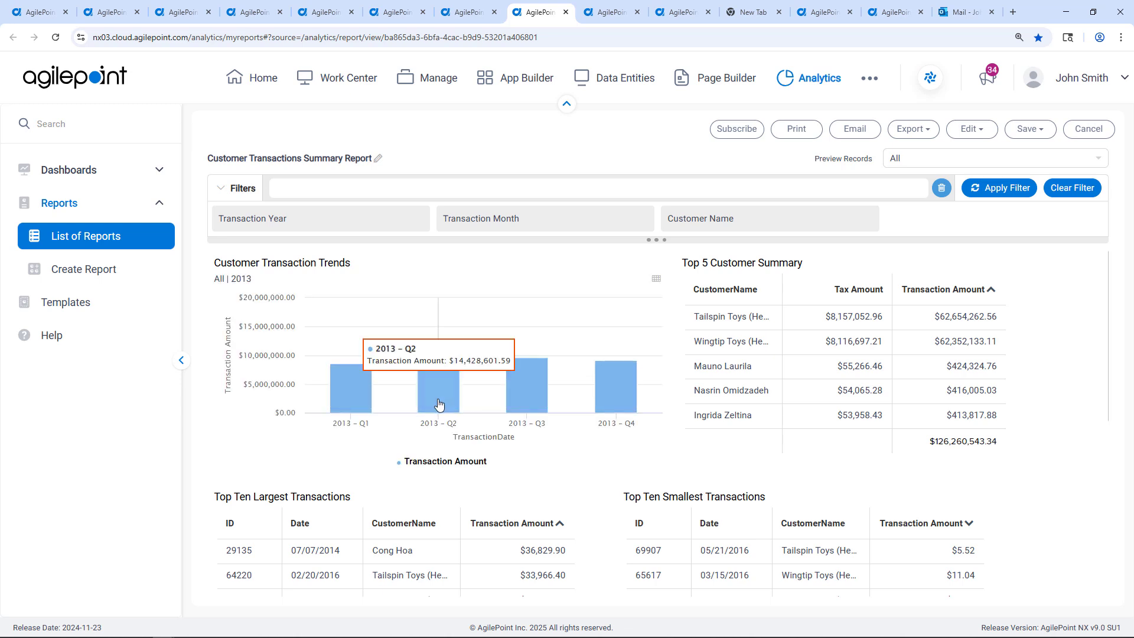
left_click(614, 14)
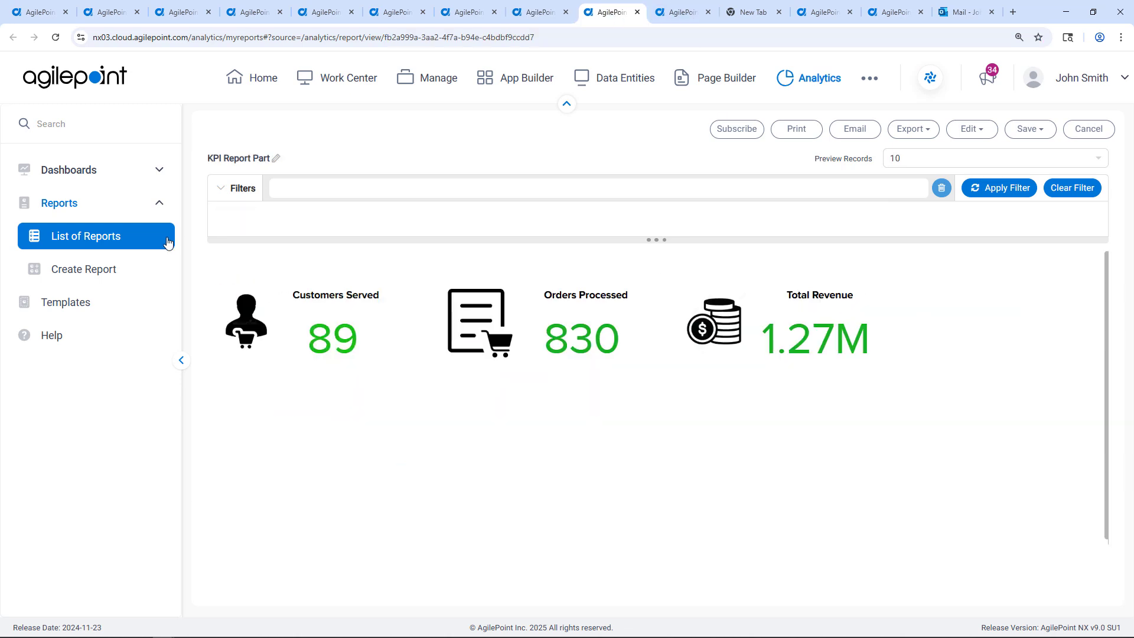
left_click(683, 15)
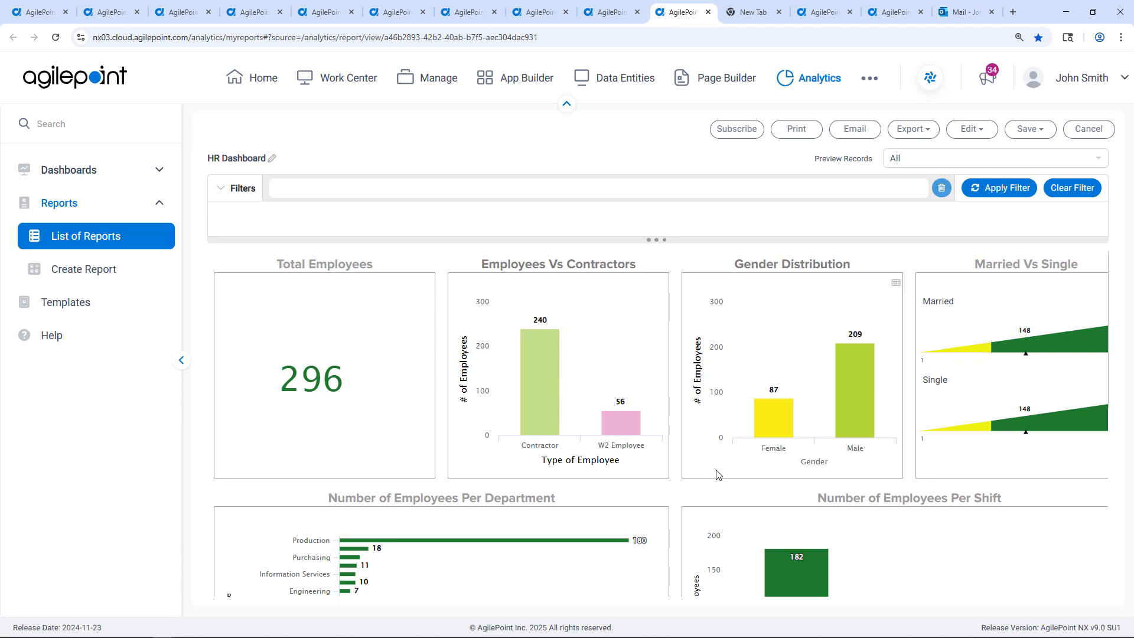
- Go to the live Vacso Finance 2024 page and launch the Tax Controversy form through Get Started
left_click(818, 13)
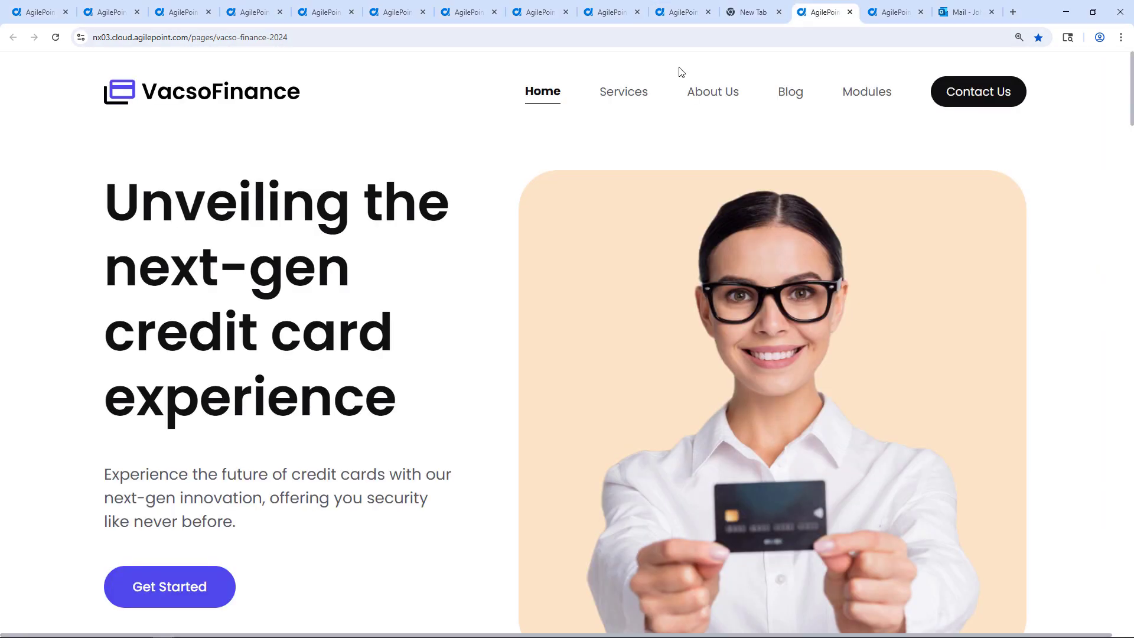
scroll(349, 337, "down", 2)
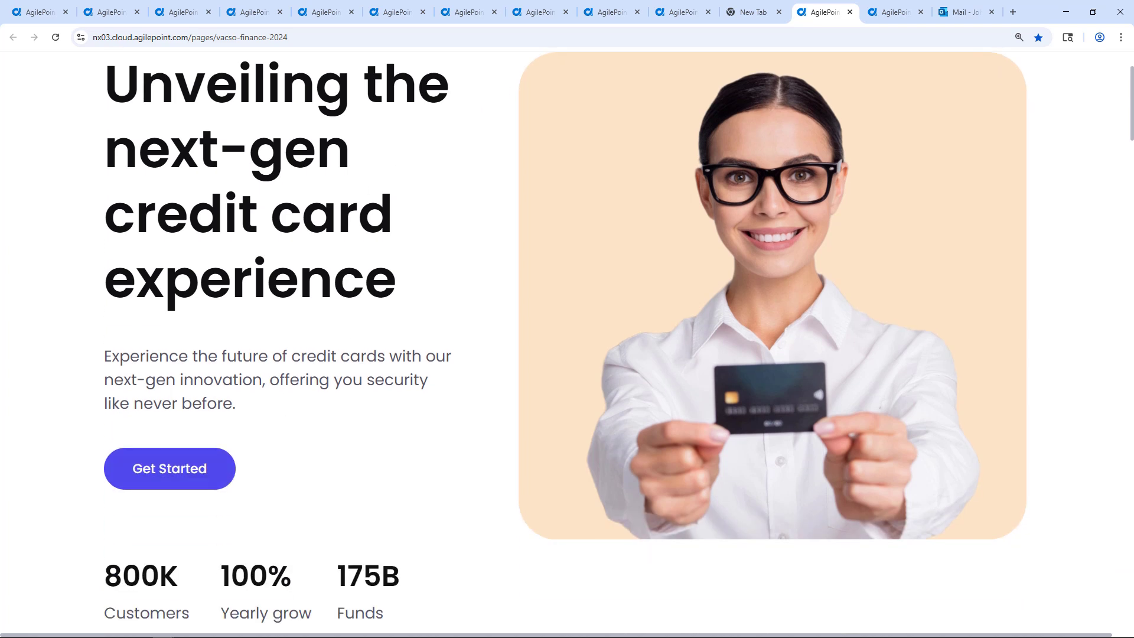
left_click(189, 472)
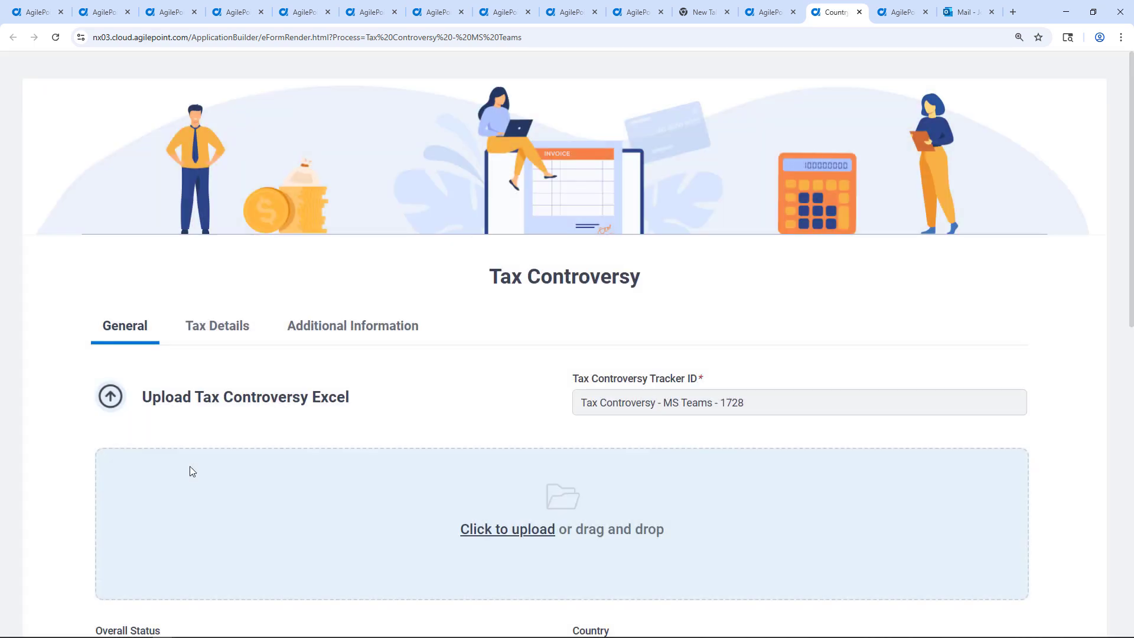
- Look over the General fields of the Tax Controversy form and the choices offered for Country
scroll(338, 429, "down", 3)
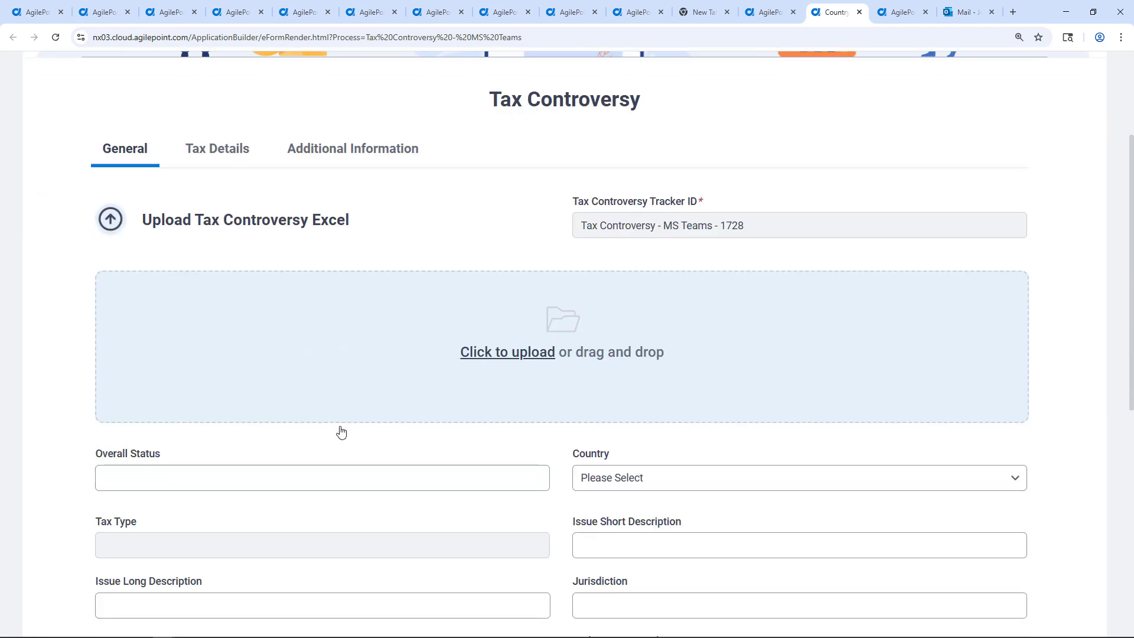
scroll(345, 437, "up", 1)
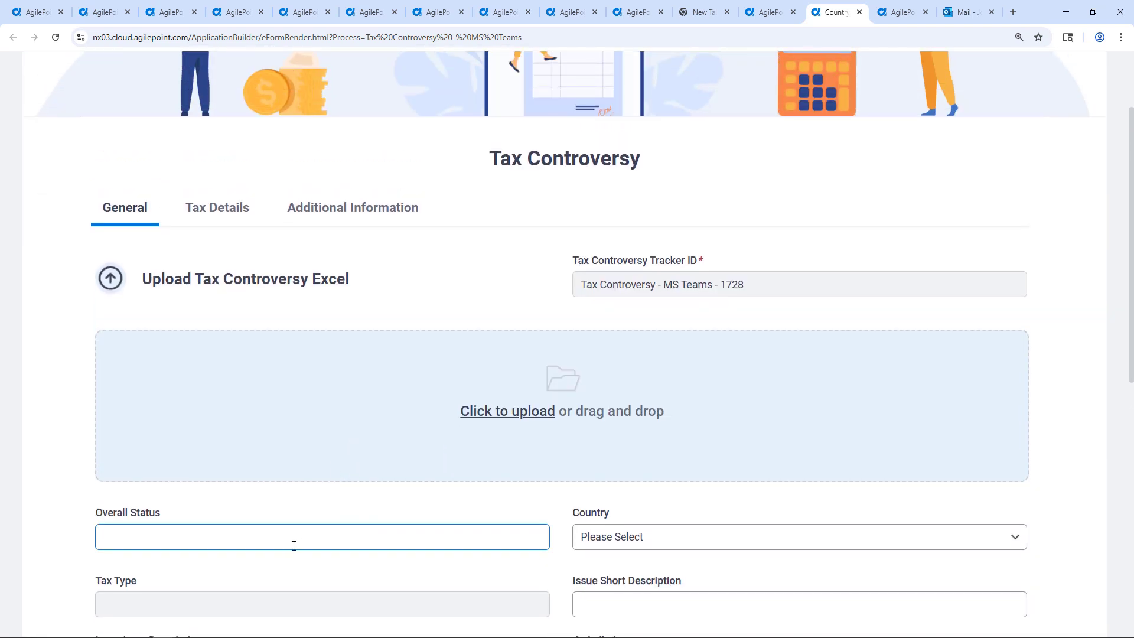
scroll(292, 542, "down", 1)
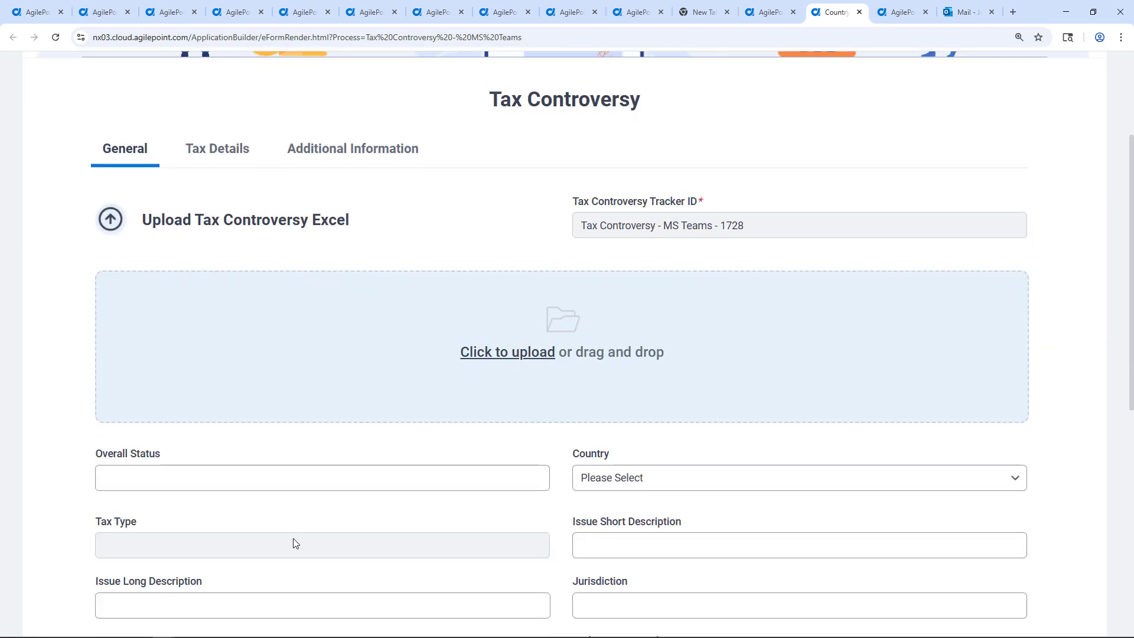
left_click(637, 483)
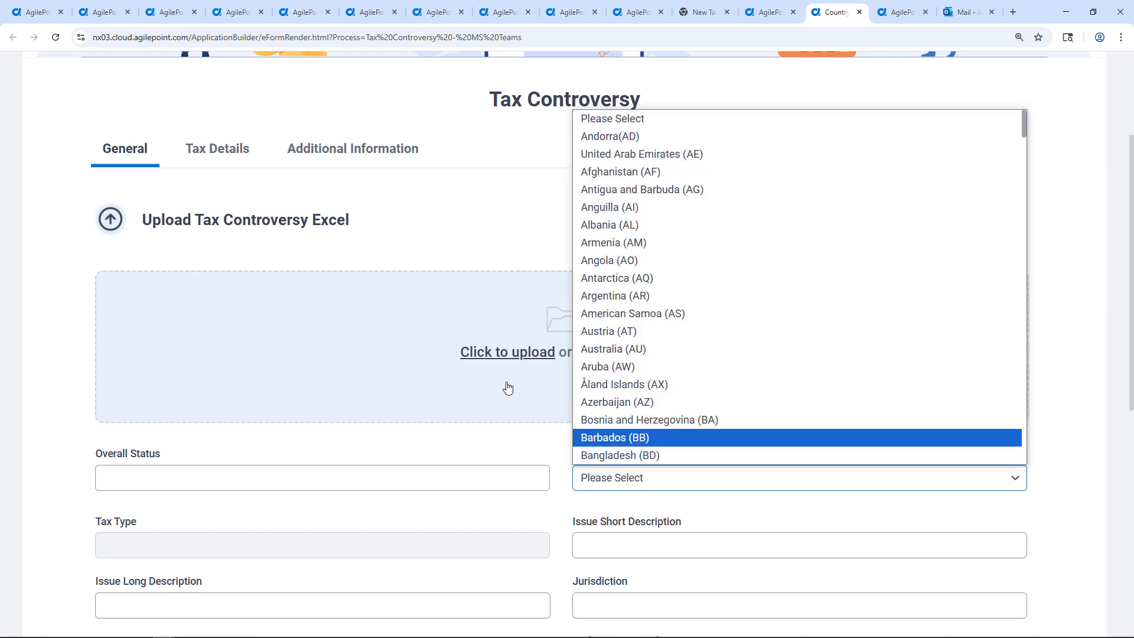
- Upload the tax form Excel file to the Tax Controversy form, finding it by the file name "tax"
left_click(505, 355)
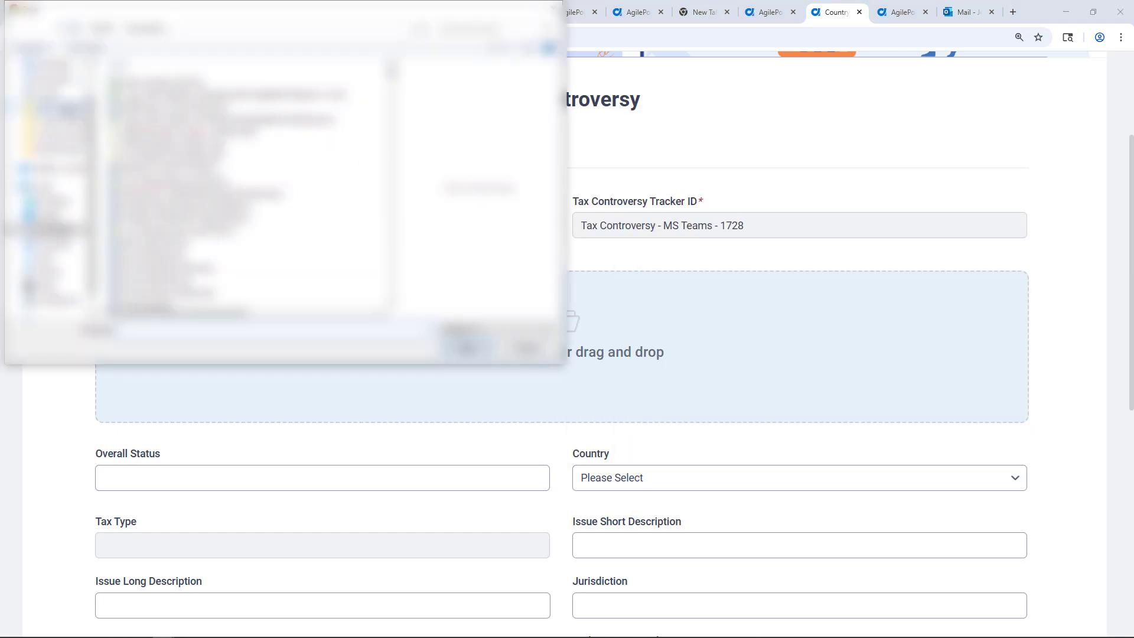
left_click(49, 81)
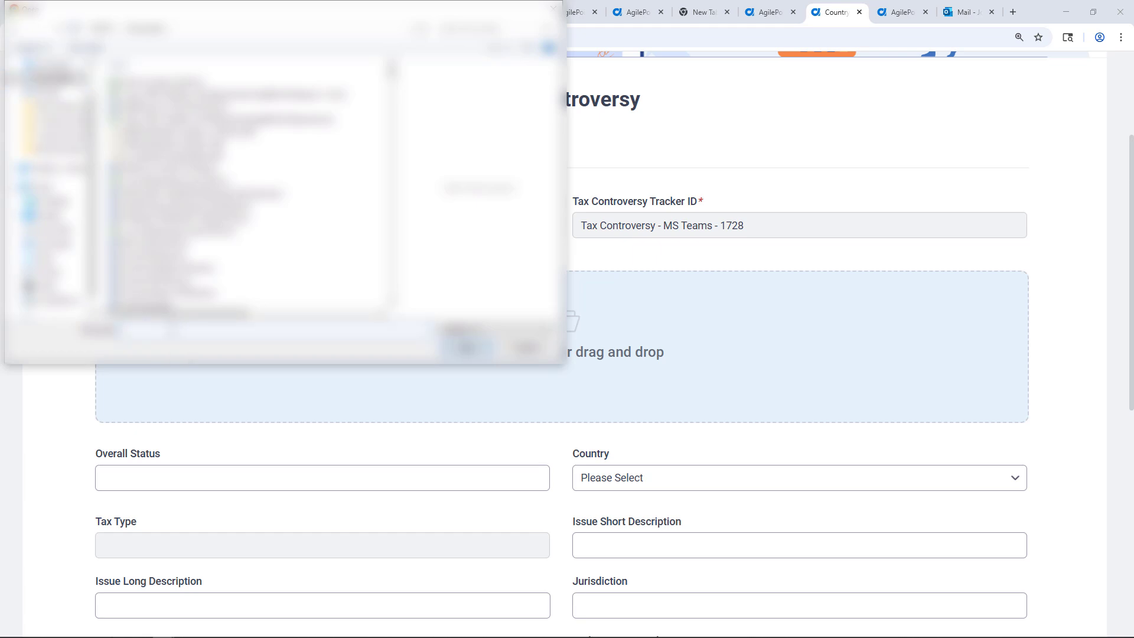
left_click(172, 330)
type("tax")
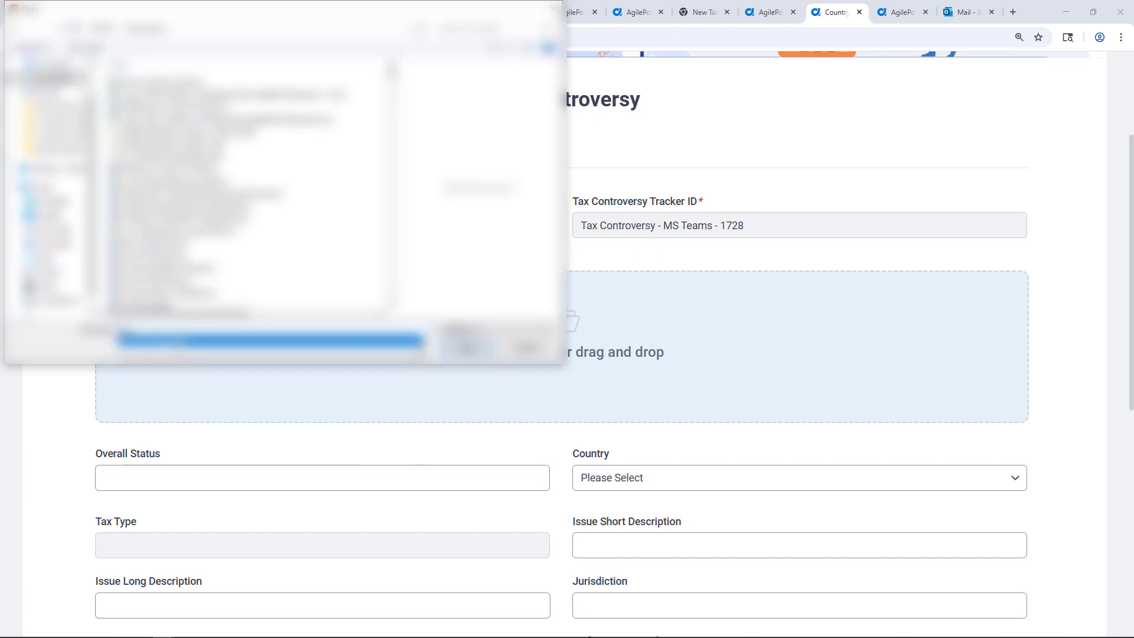
left_click(182, 342)
left_click(476, 352)
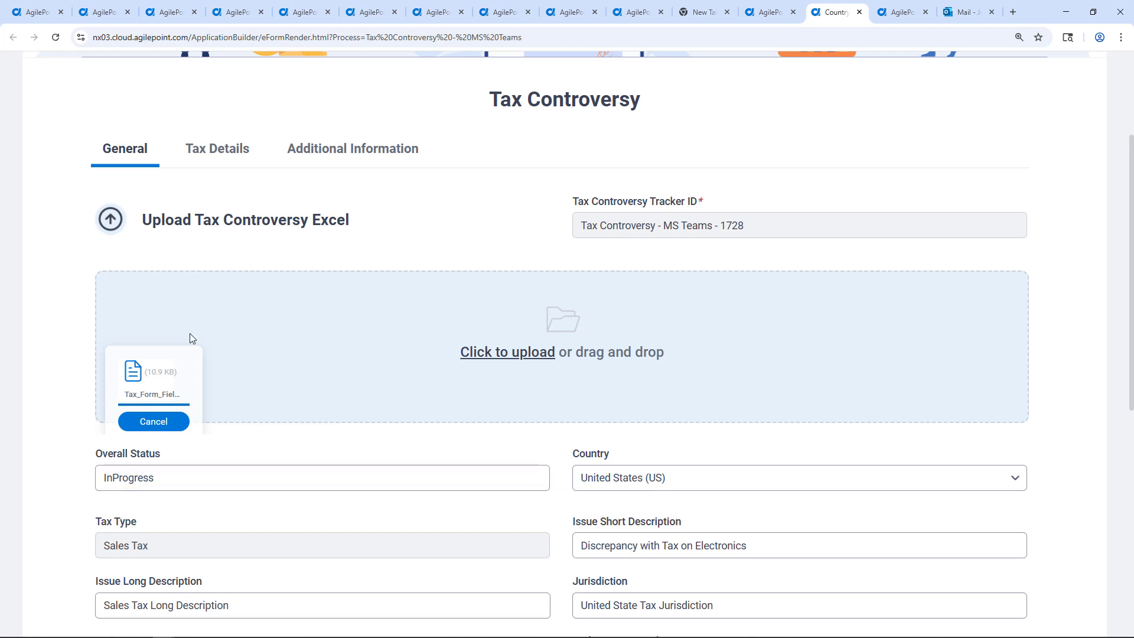
- Check the Tax Details and Additional Information sections and submit the Tax Controversy form
left_click(213, 157)
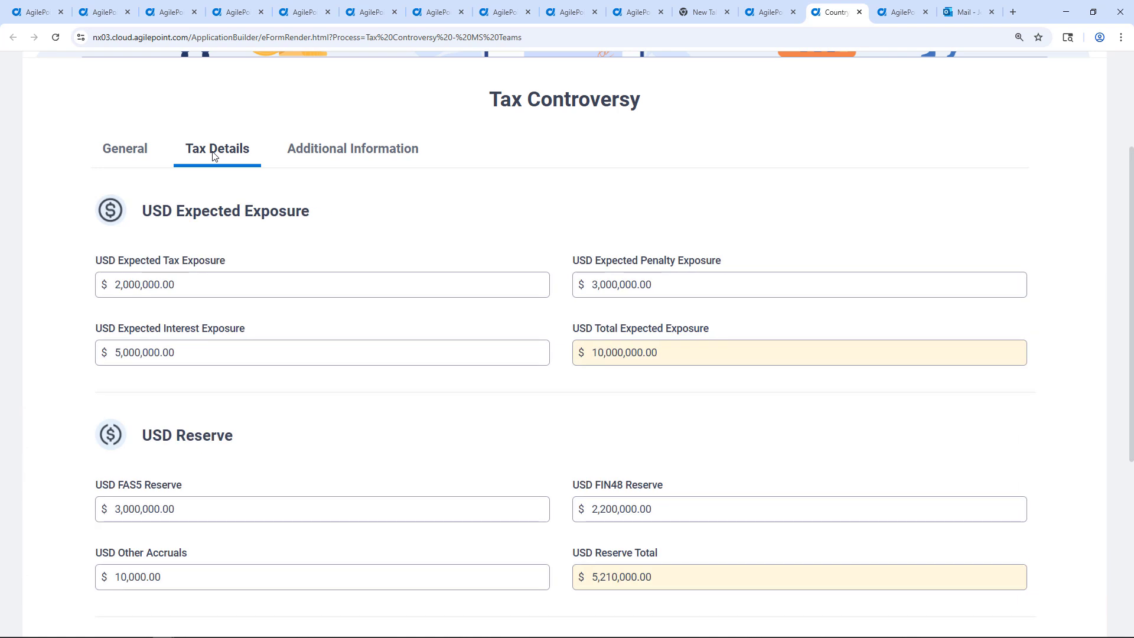
left_click(355, 156)
scroll(660, 465, "down", 2)
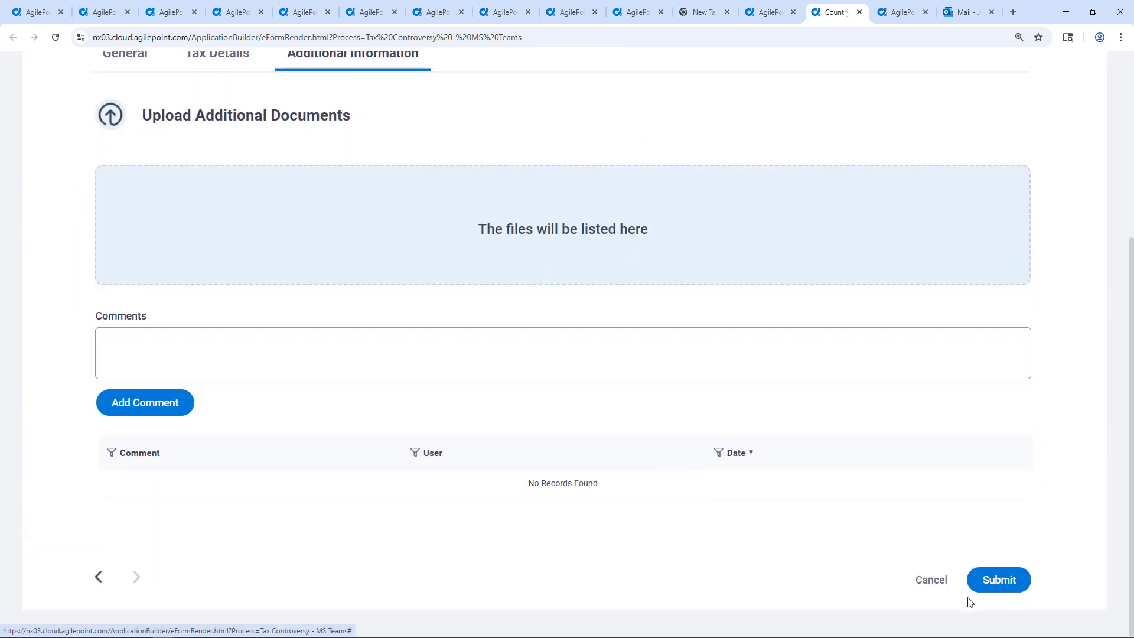
left_click(998, 580)
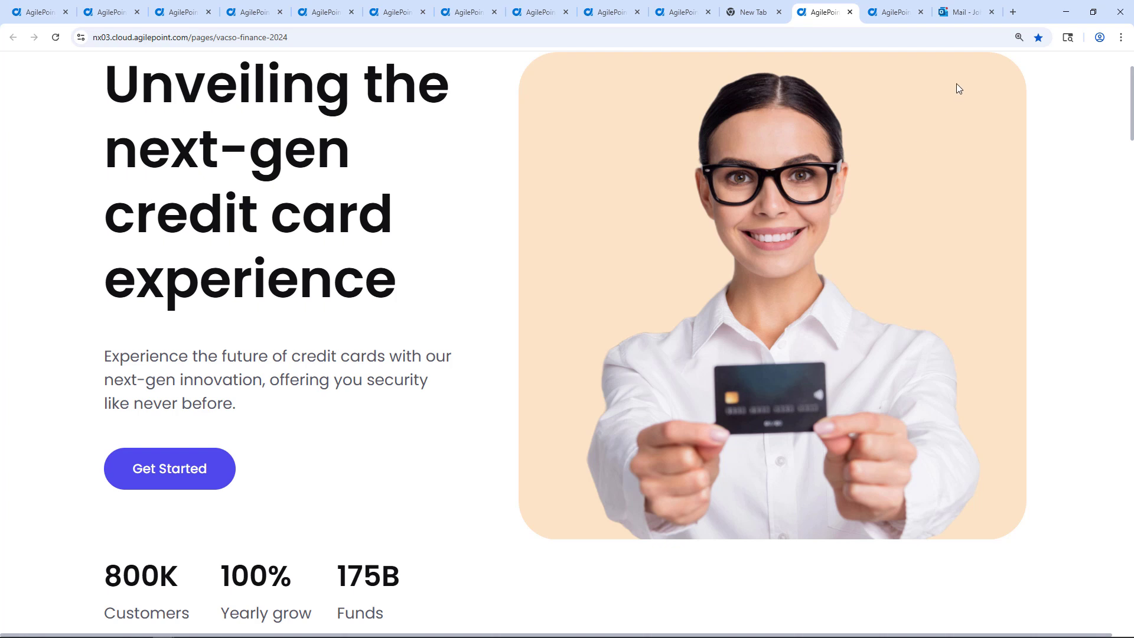
- Switch to Outlook, read the newest Review Task email, and view its AgilePoint NX Task actions without applying any
left_click(956, 13)
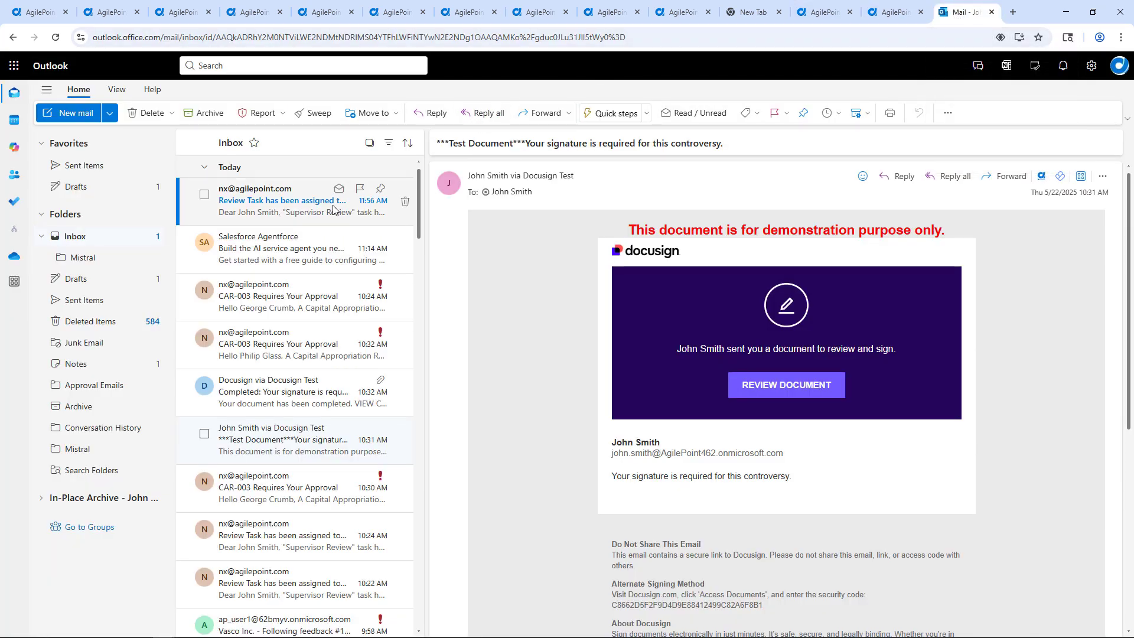
left_click(297, 214)
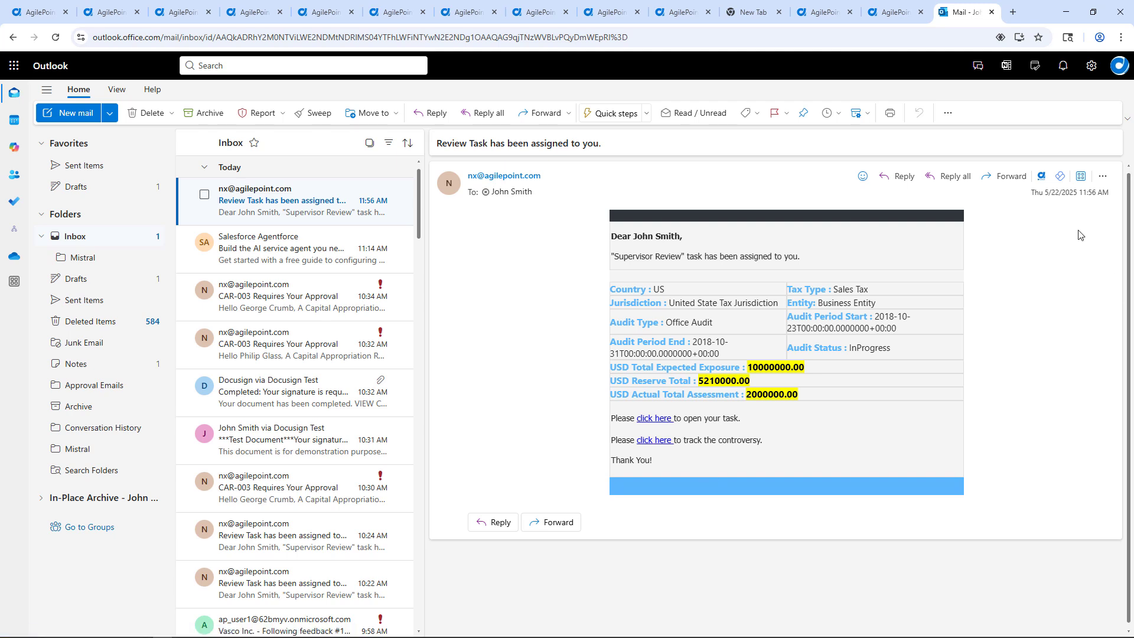
left_click(1043, 177)
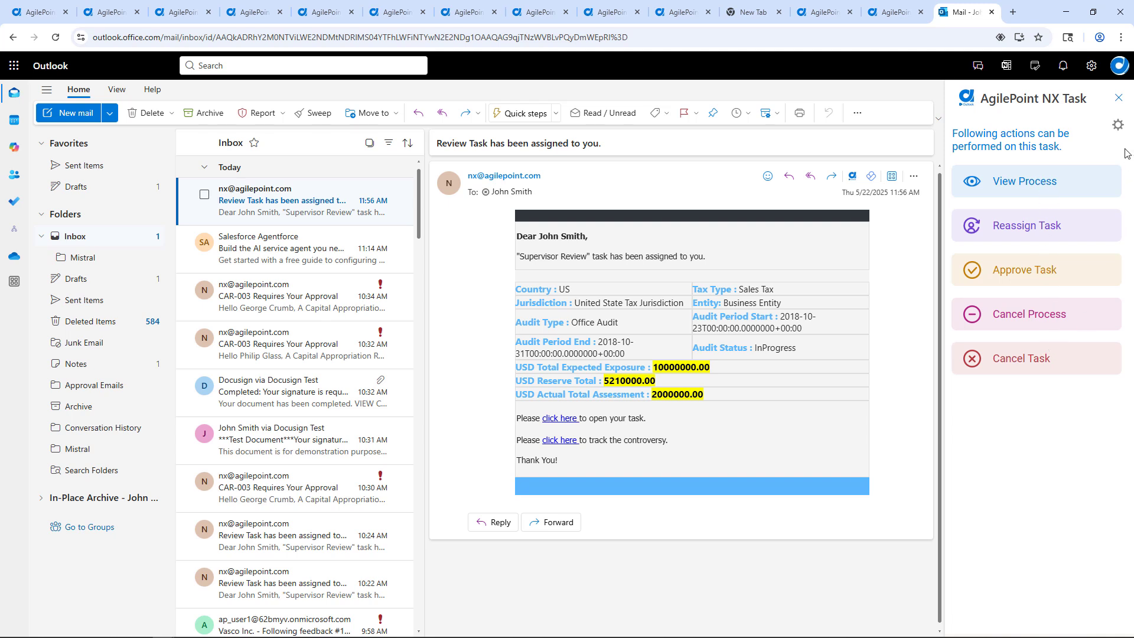
left_click(1118, 104)
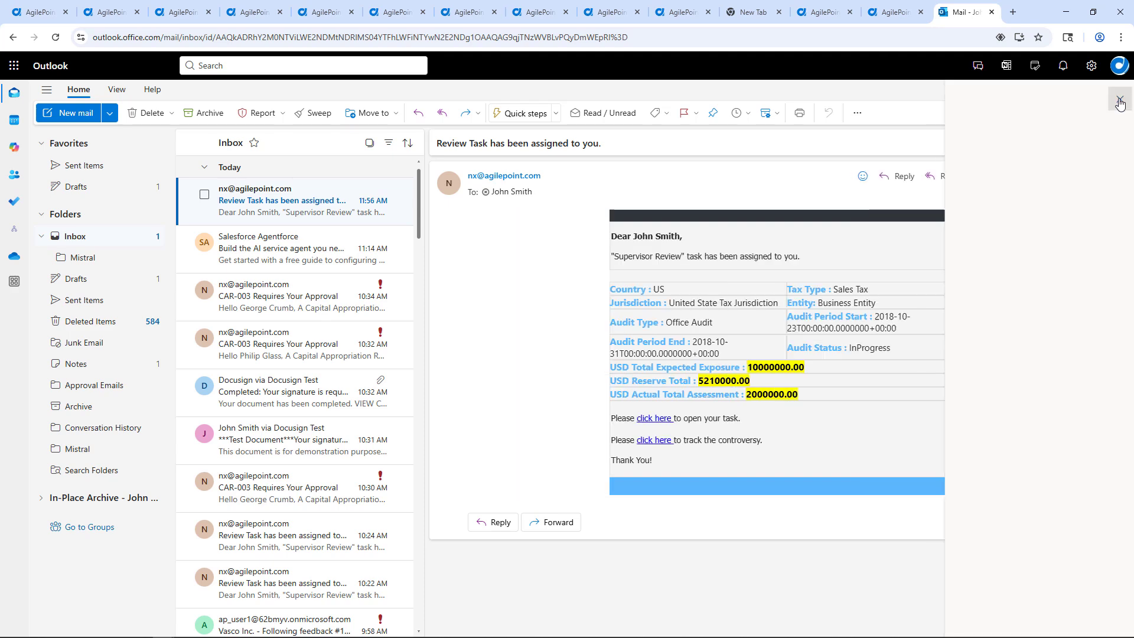
- Switch to the AgilePoint Work Center, show the inbox tasks and look through the task view options, keeping My Tasks
left_click(893, 16)
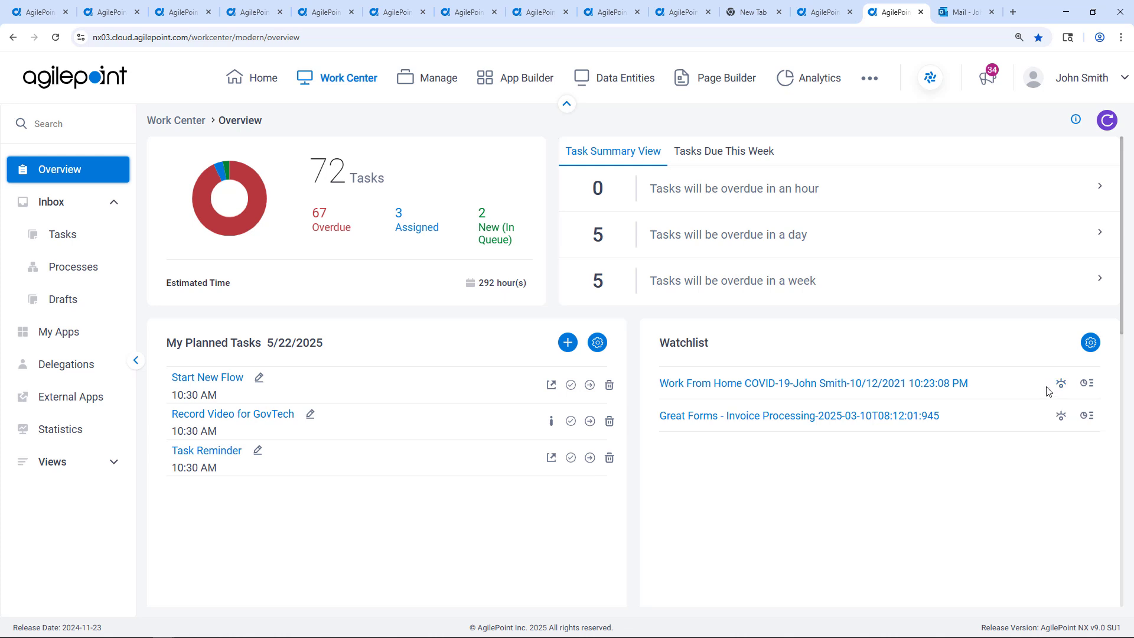
left_click(62, 234)
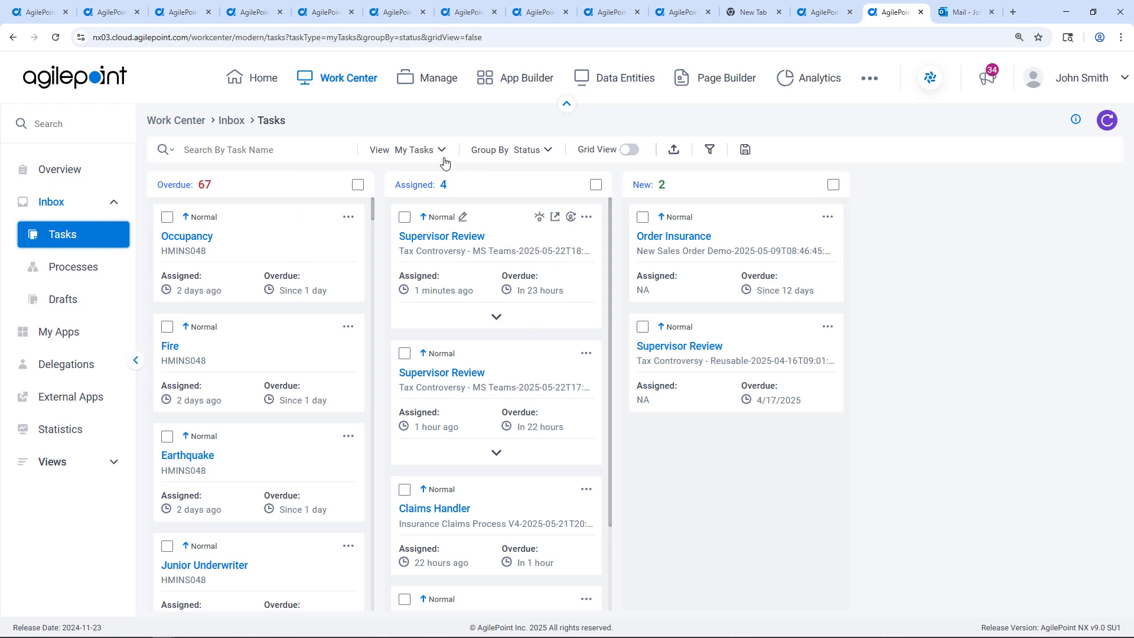
left_click(427, 156)
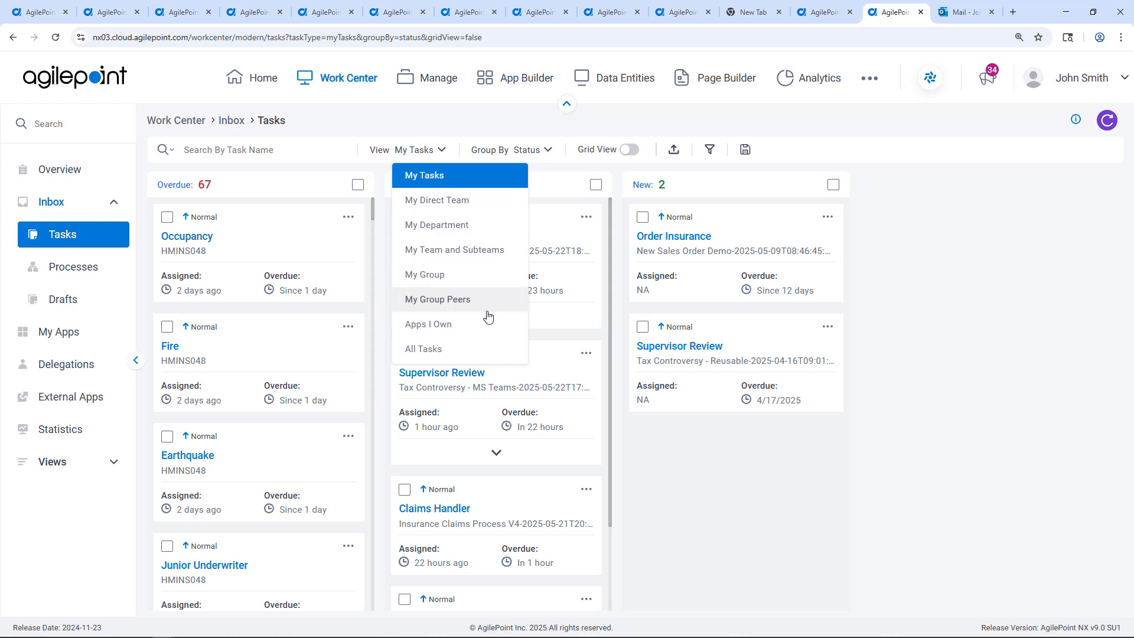
left_click(866, 572)
- View the process of the newest Supervisor Review task in its own window and examine the progress of its activities
mouse_move(531, 229)
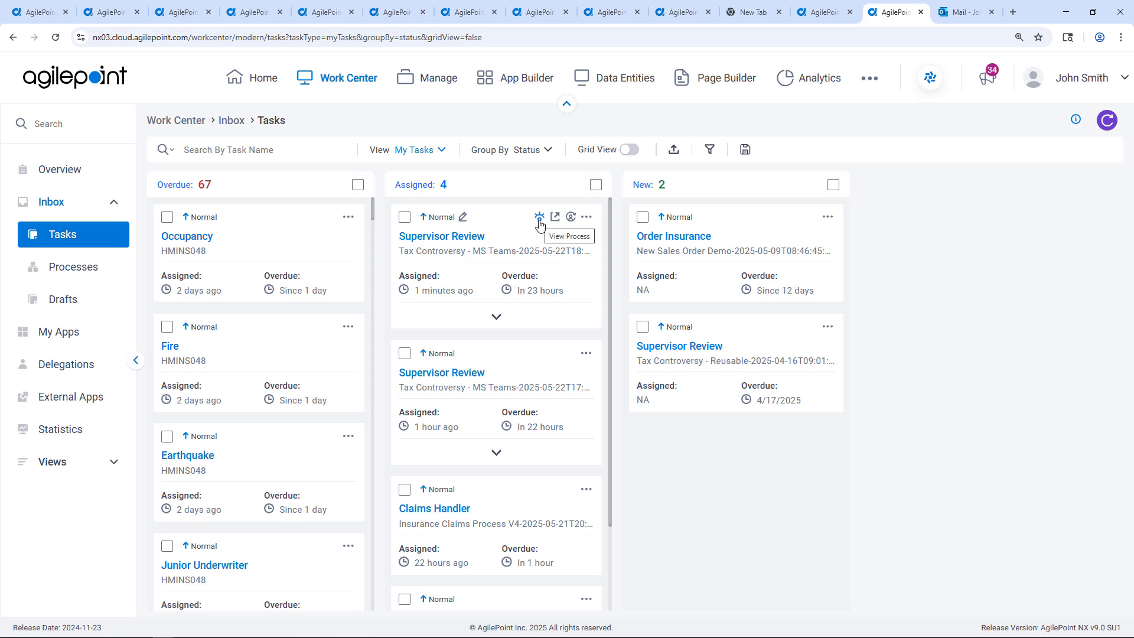
left_click(539, 218)
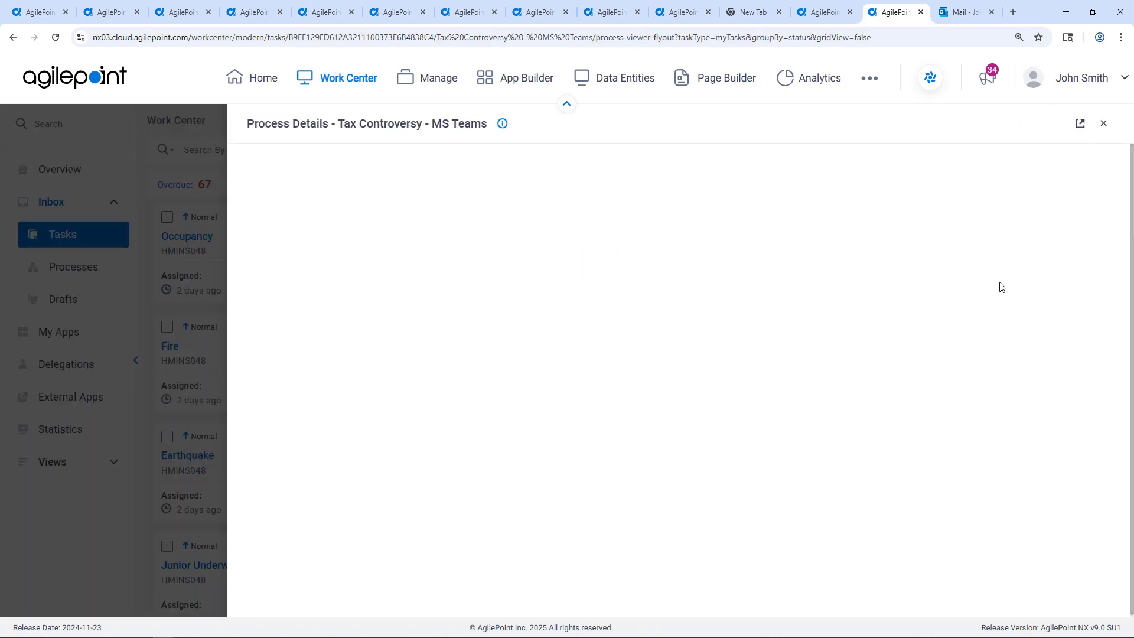
left_click(1079, 124)
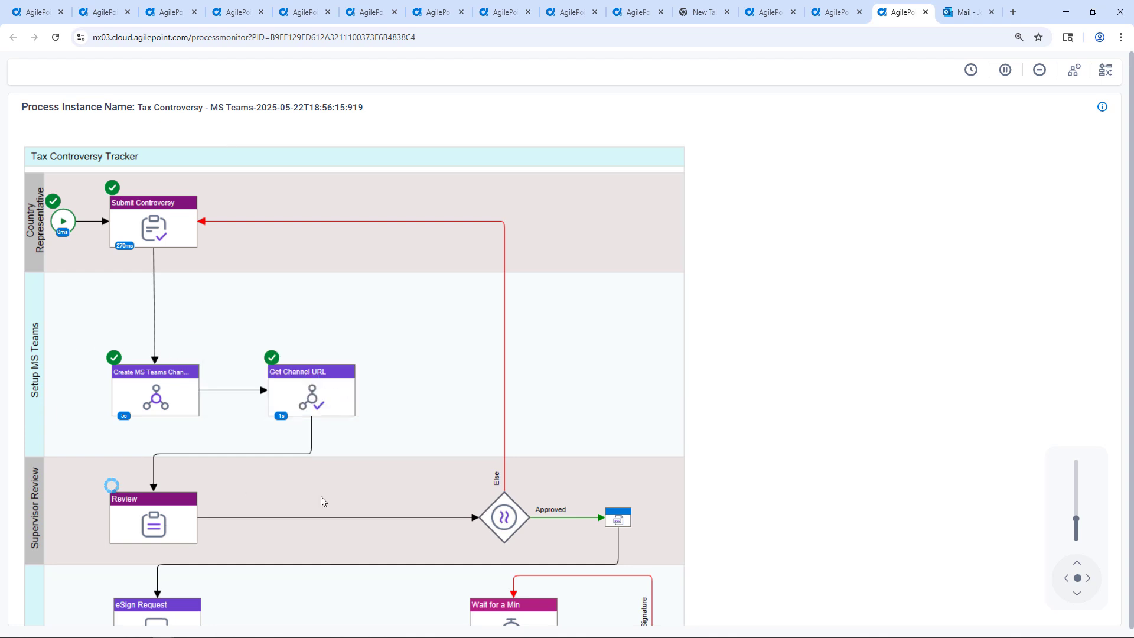
mouse_move(184, 396)
mouse_move(136, 512)
- Open the newest Supervisor Review task from the task list and review its General, Tax Details and Additional Information sections
left_click(829, 16)
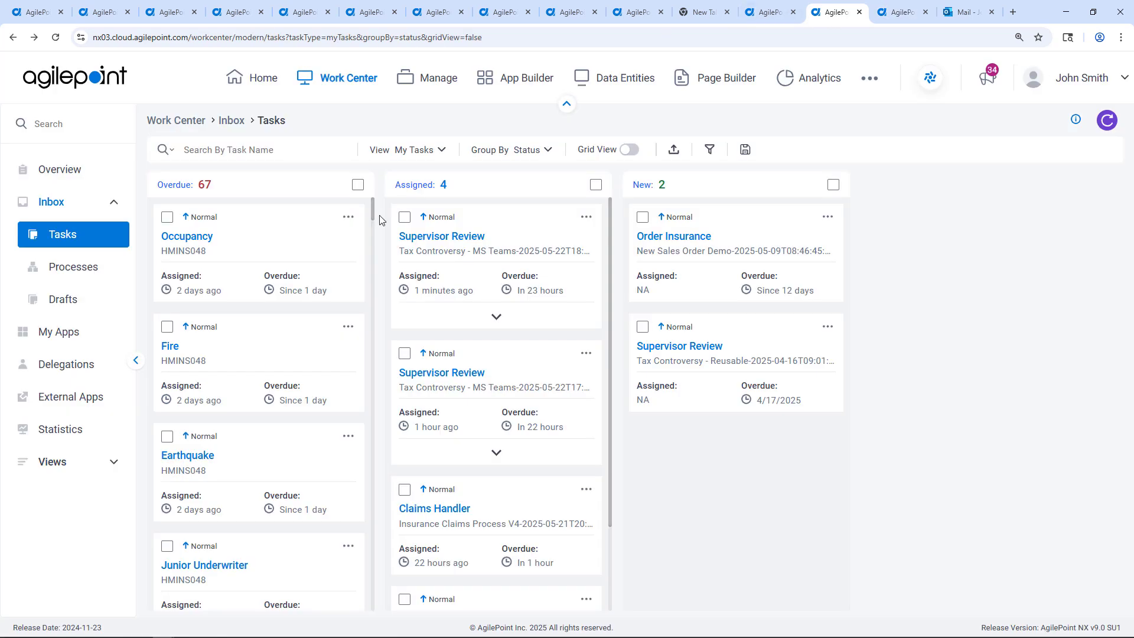
left_click(557, 221)
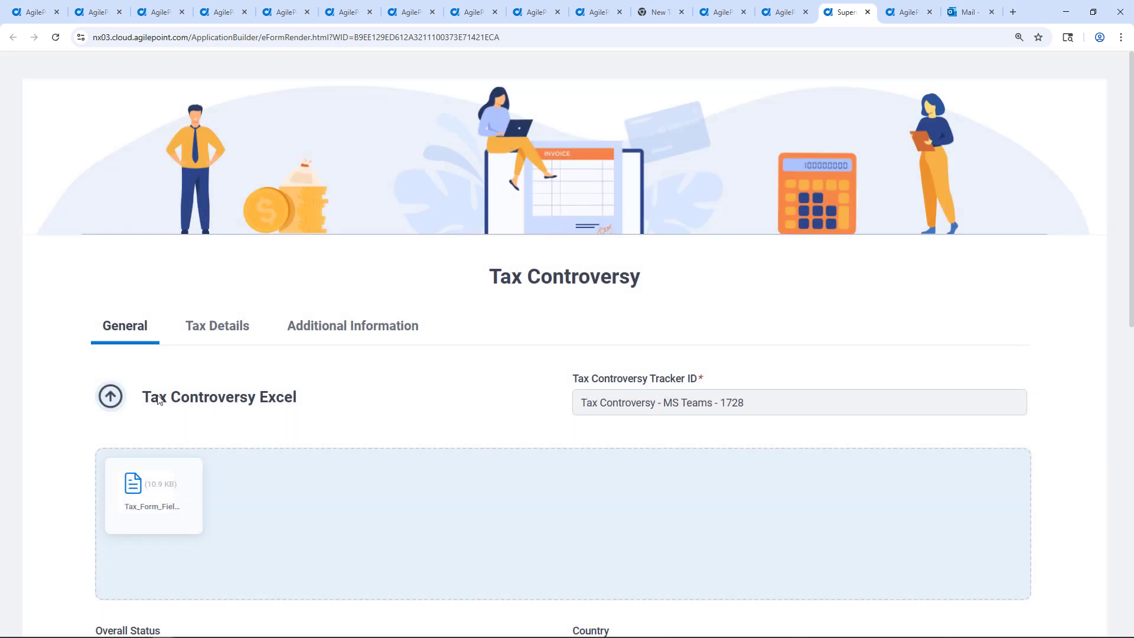
scroll(225, 427, "down", 5)
scroll(225, 427, "down", 6)
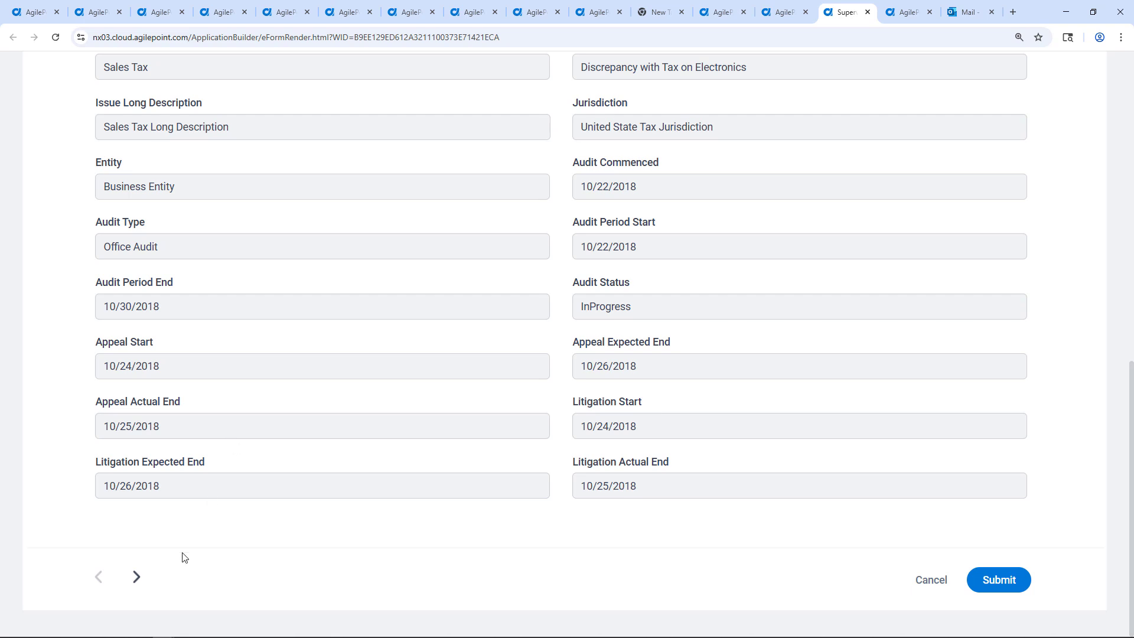
left_click(136, 577)
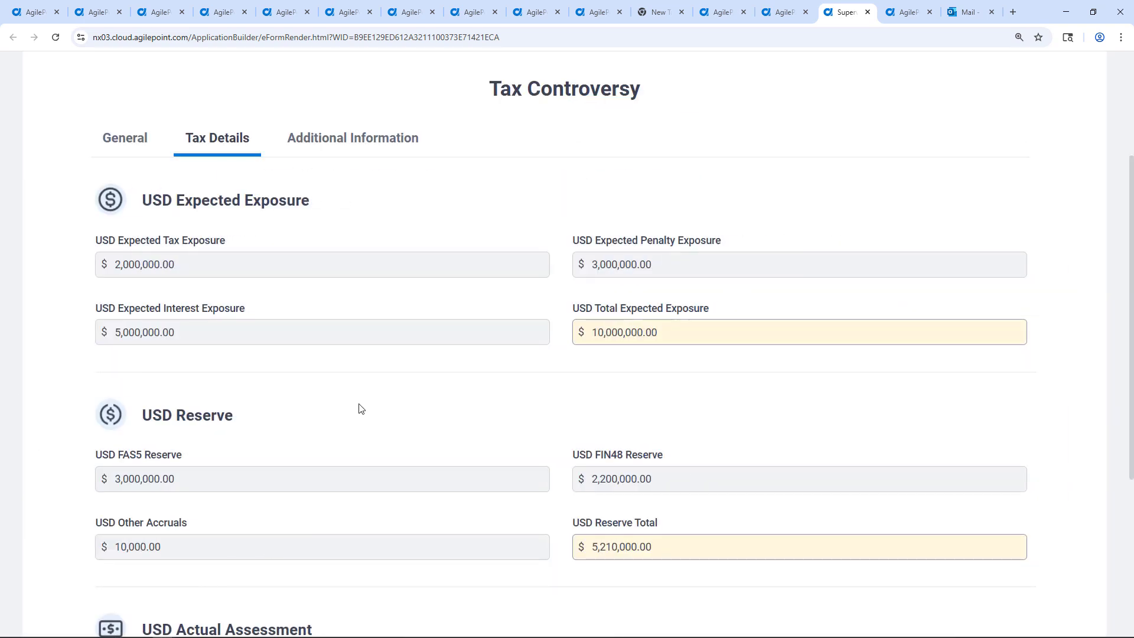
left_click(357, 143)
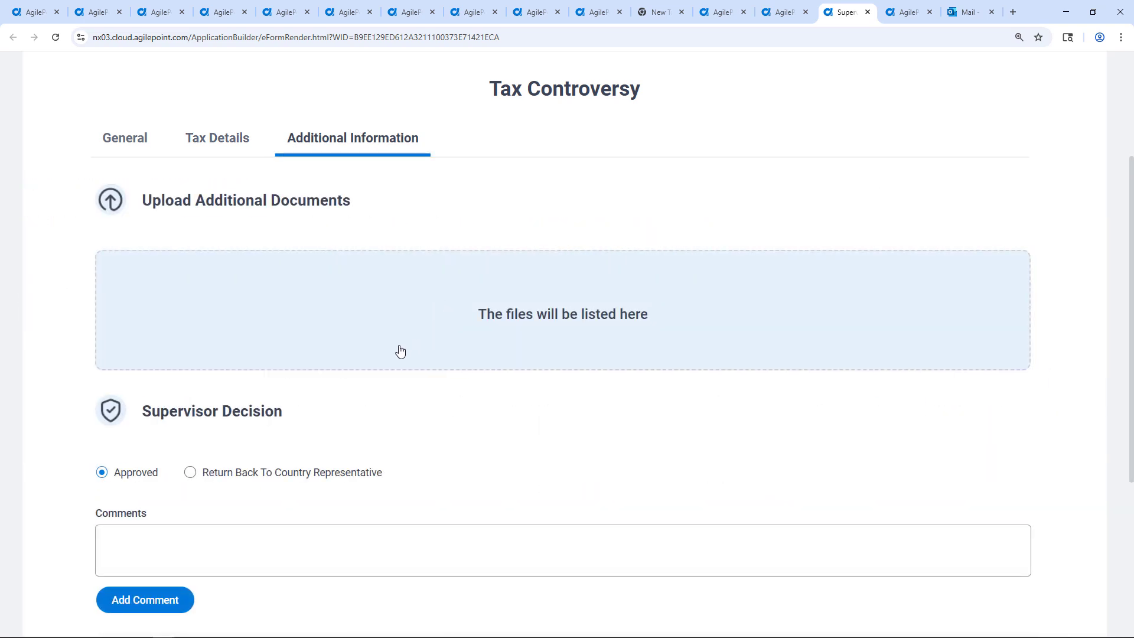
- Open the Teams Conversation in the Teams web app, view the Tax Controversy Tracker channels, and return to the supervisor form
scroll(400, 351, "down", 5)
left_click(185, 472)
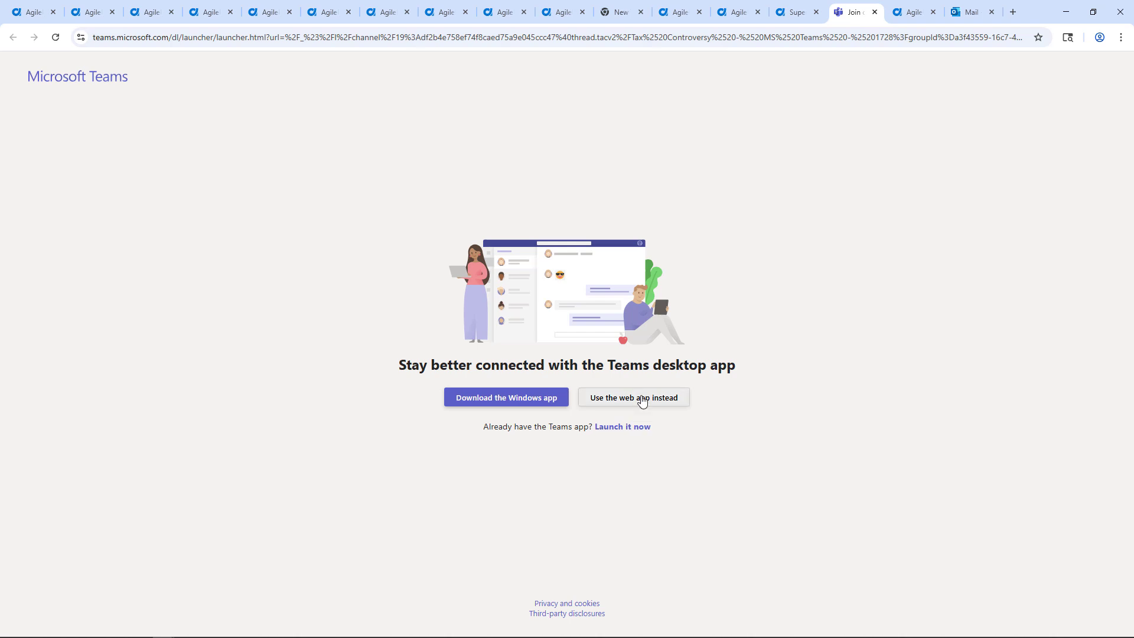
left_click(643, 397)
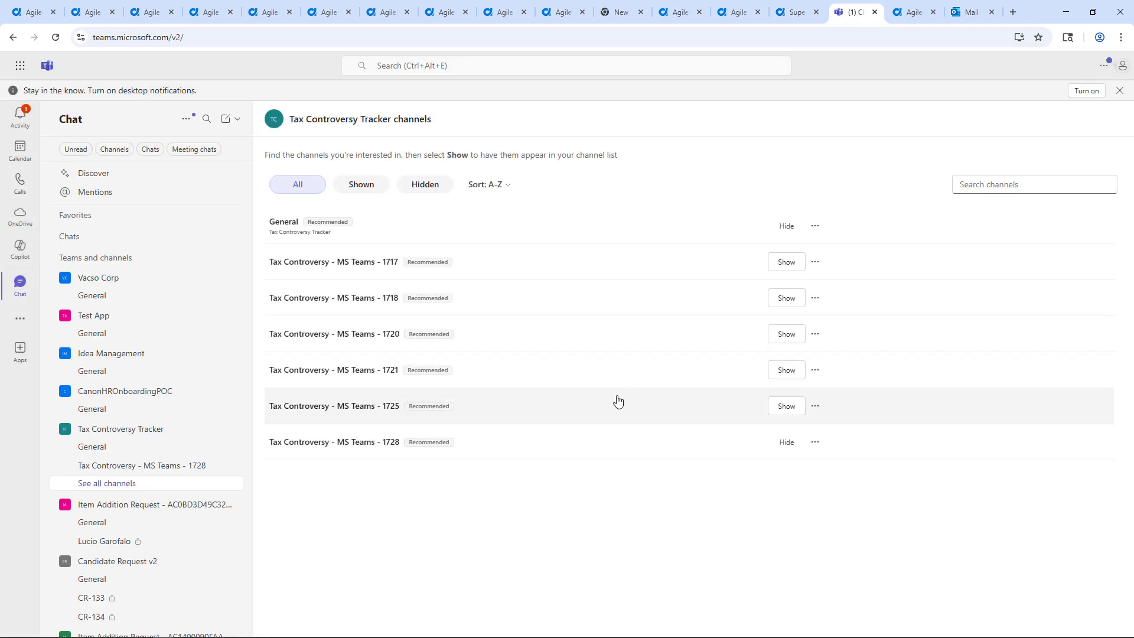
left_click(794, 13)
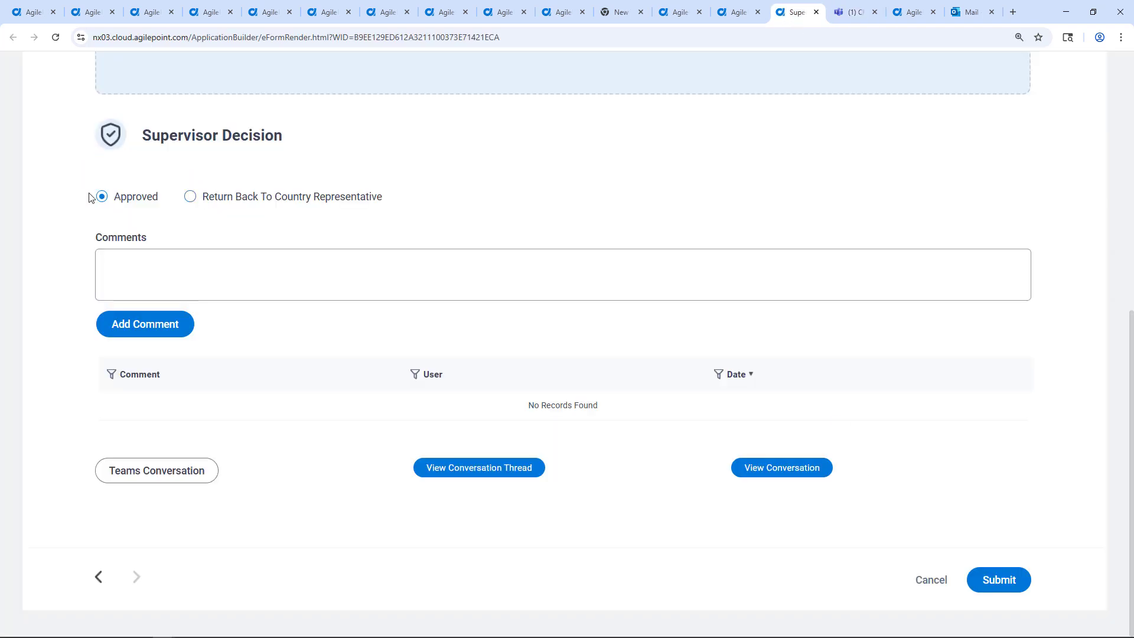
- Try the Return Back To Country Representative decision, set the supervisor decision back to Approved and submit the form
left_click(191, 199)
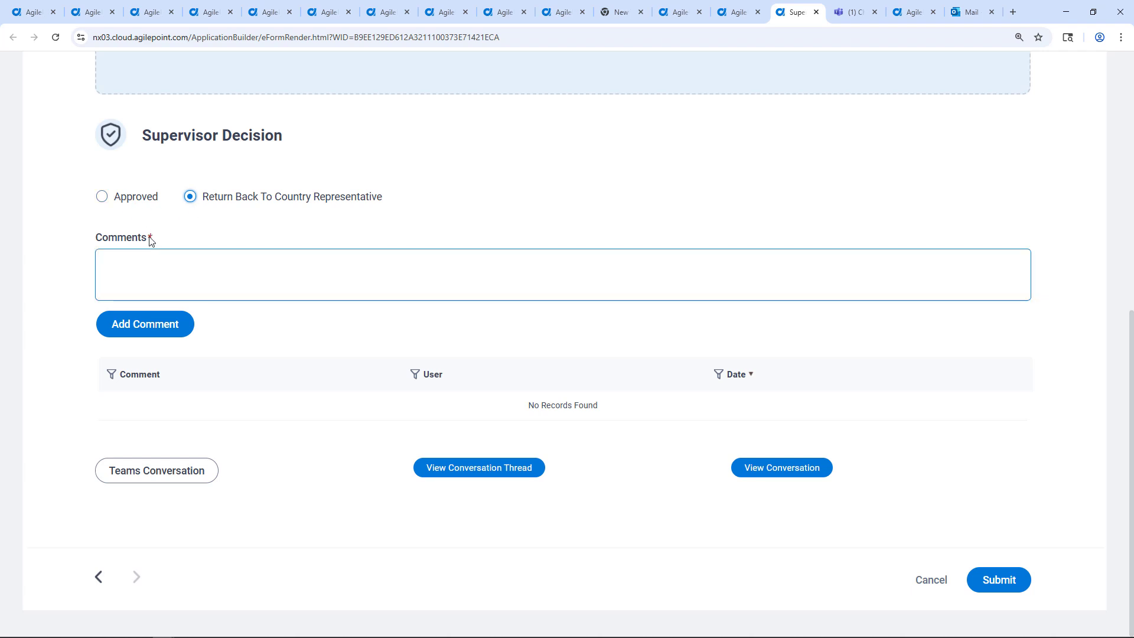
left_click(143, 202)
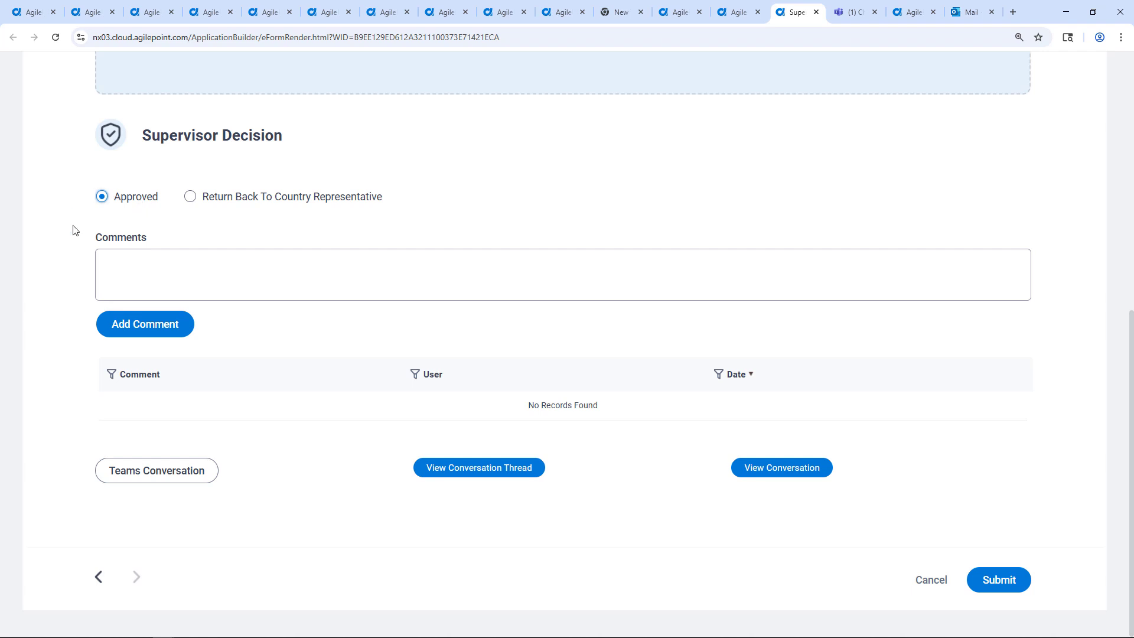
left_click(999, 580)
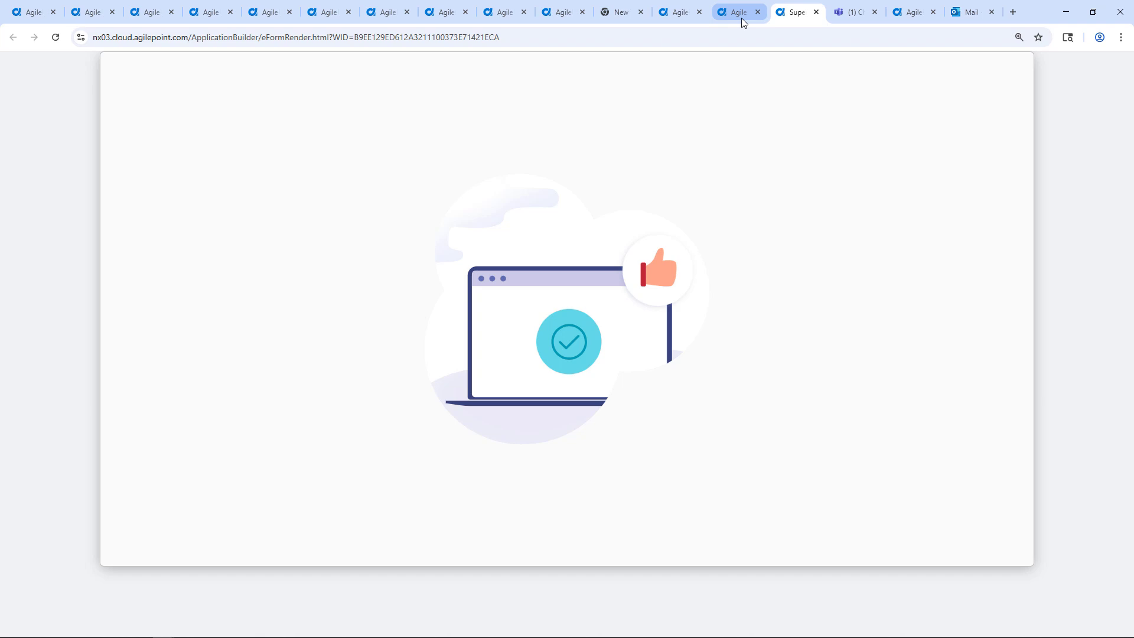
- Return to the Tax Controversy process view and follow the progress of its Supervisor Review and E-Signature activities
left_click(742, 16)
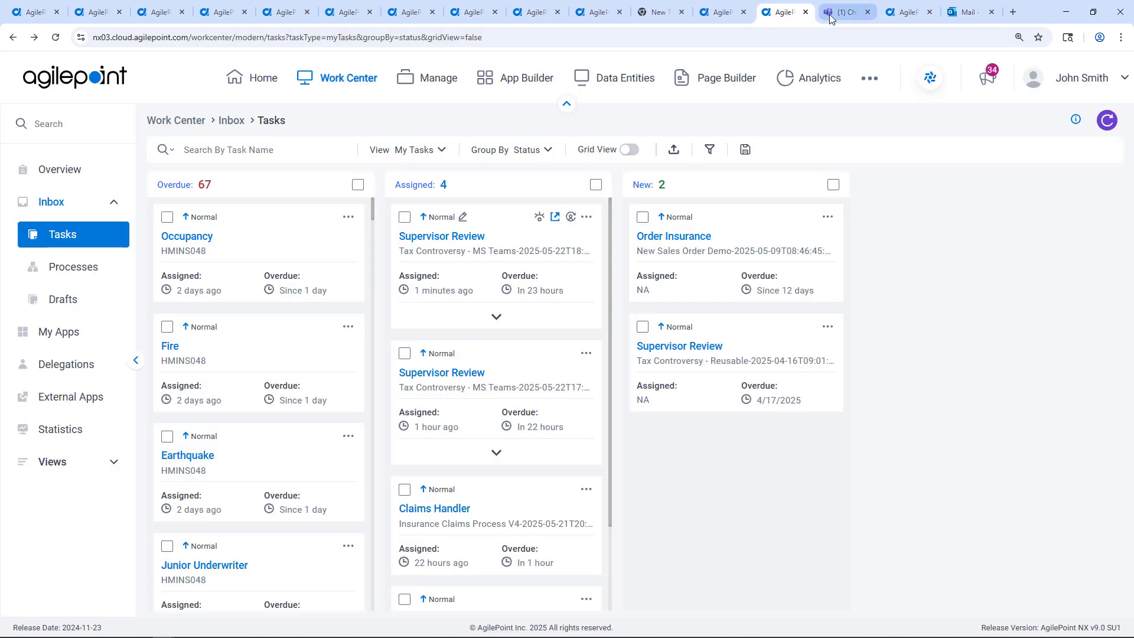
left_click(904, 11)
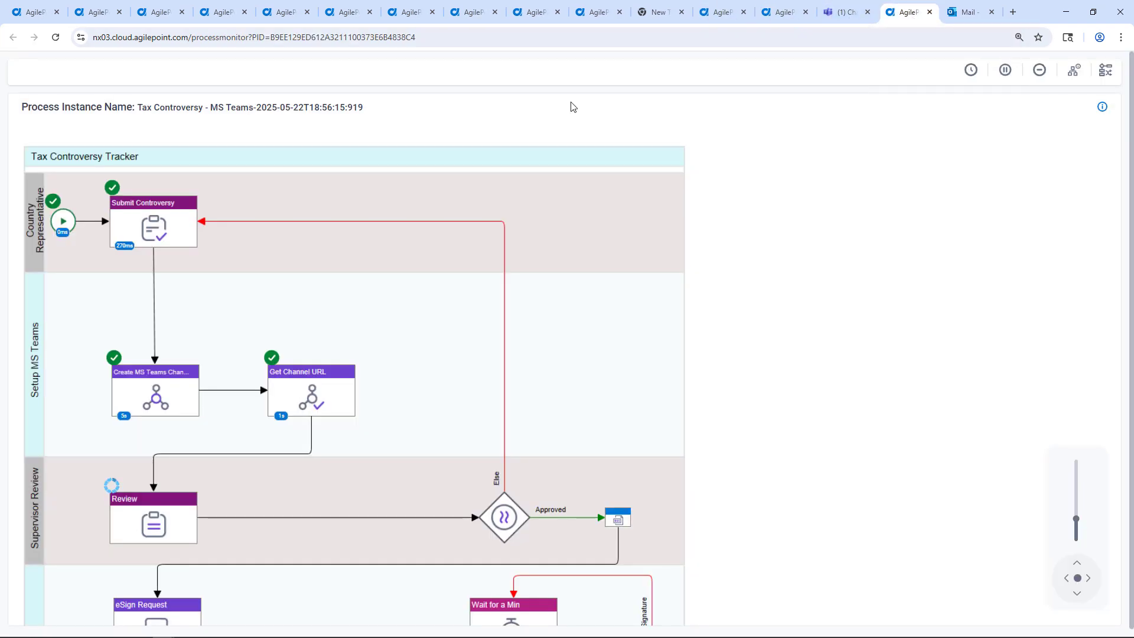
scroll(488, 432, "down", 4)
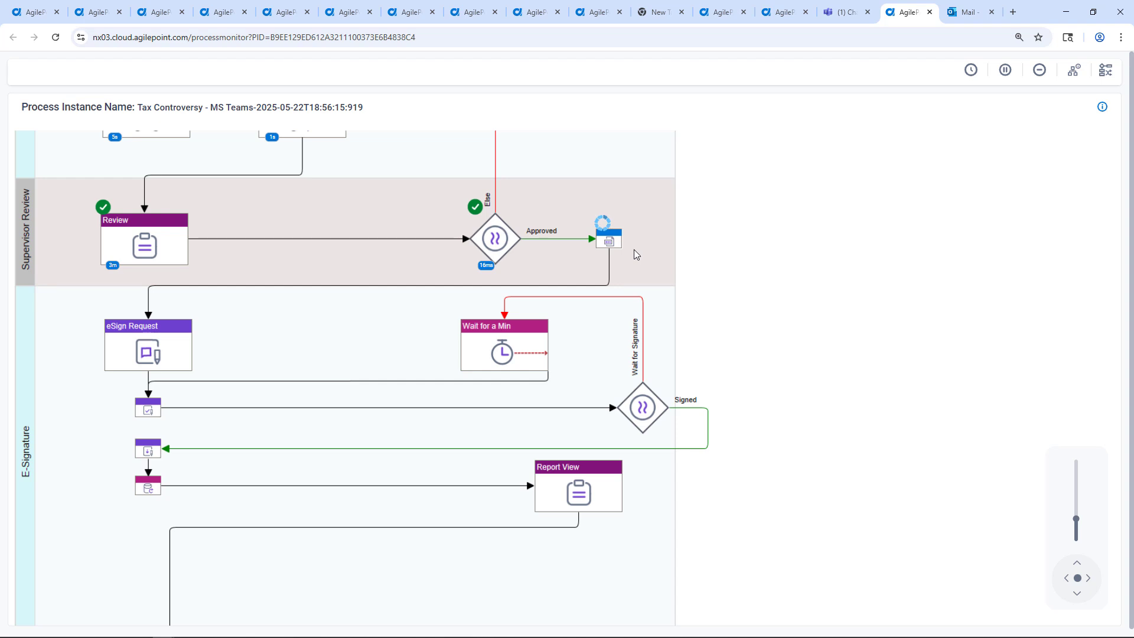
mouse_move(157, 346)
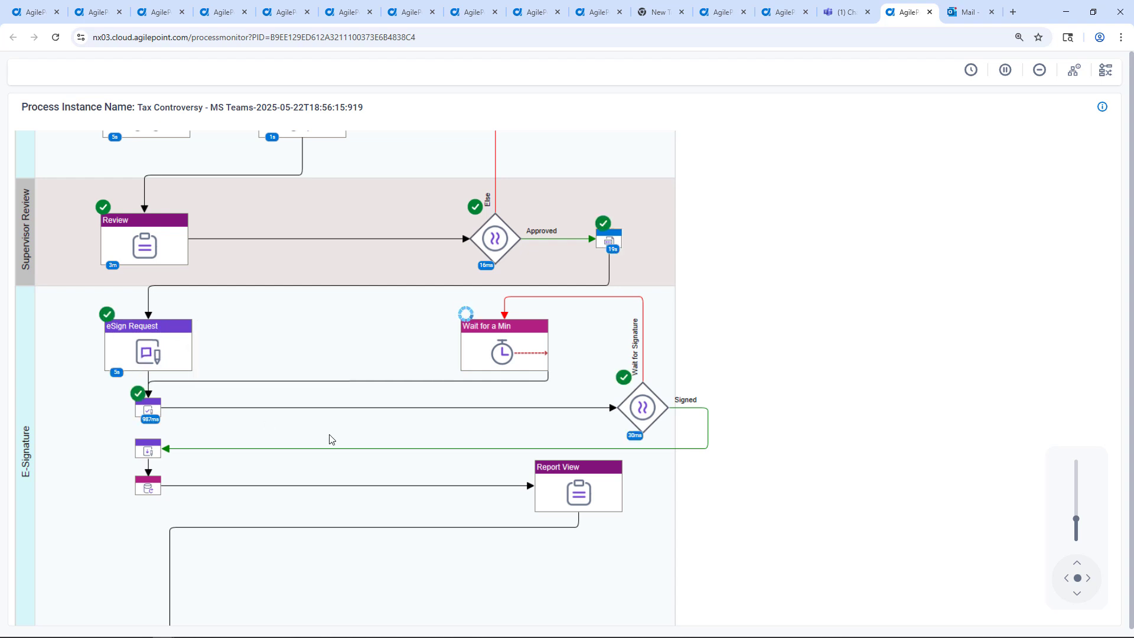
- Switch to Outlook, open the newest Docusign signature request and continue to its document in Docusign, dismissing the location request
left_click(959, 13)
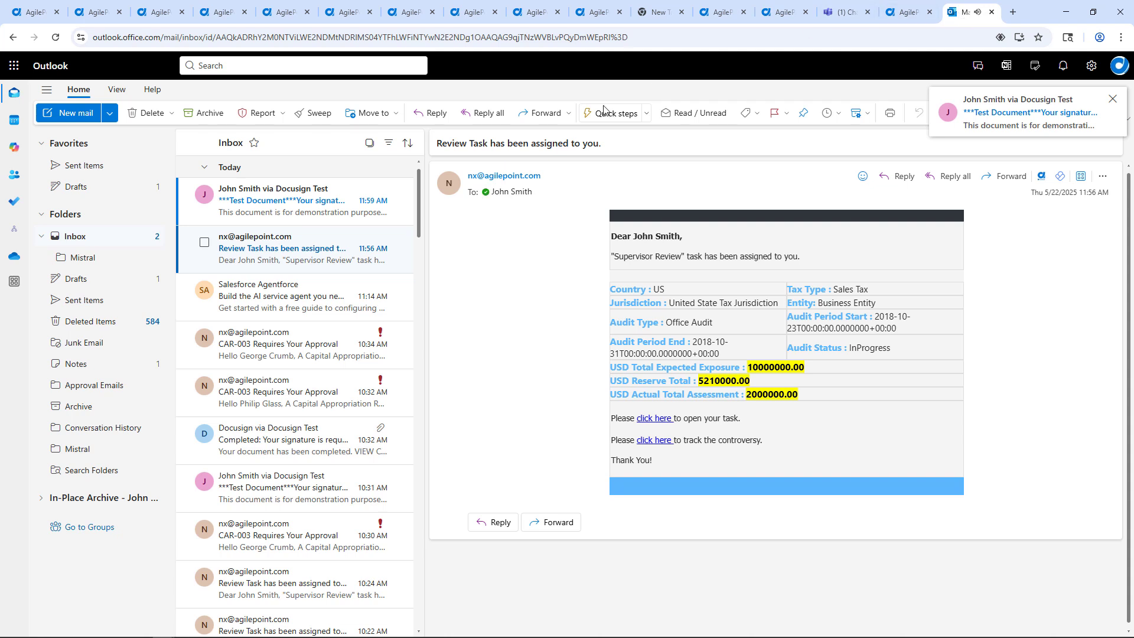
left_click(298, 208)
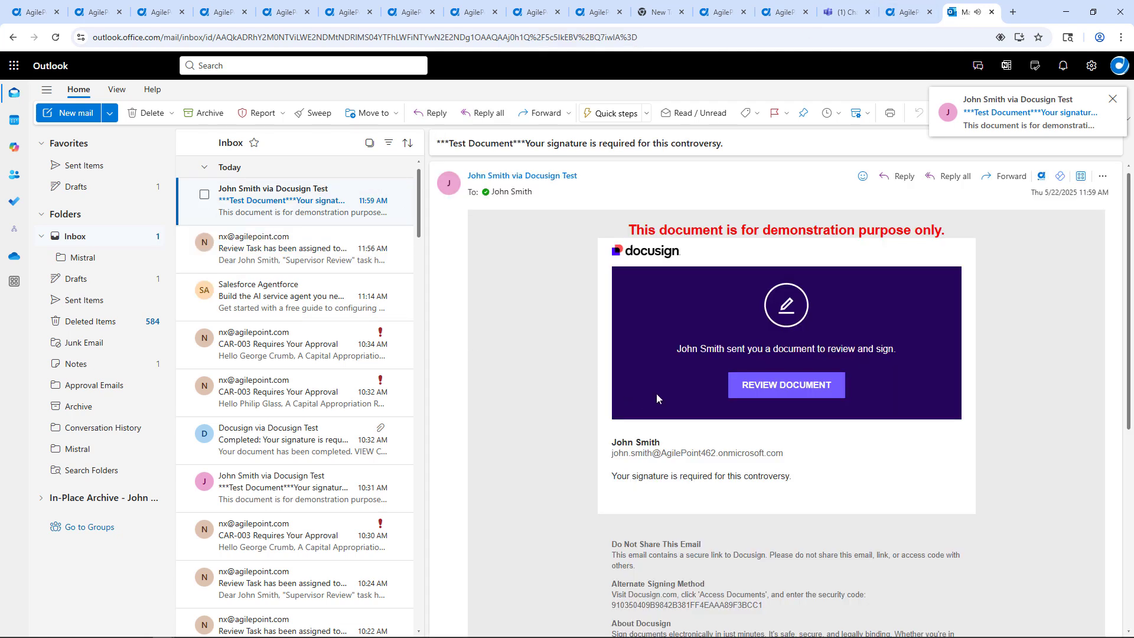
left_click(767, 390)
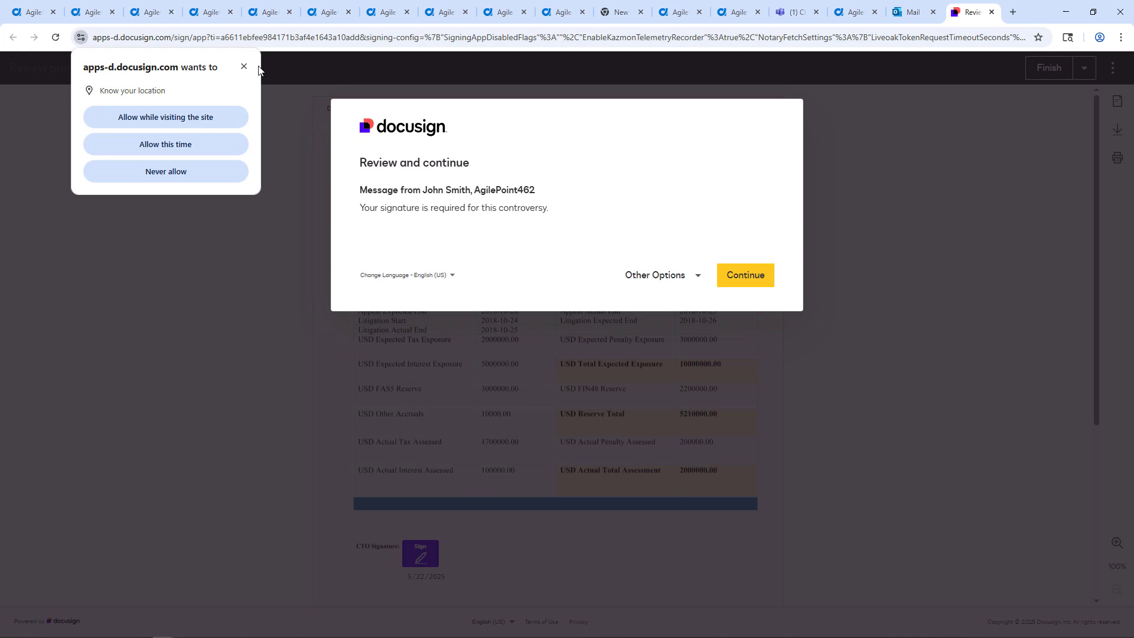
left_click(244, 67)
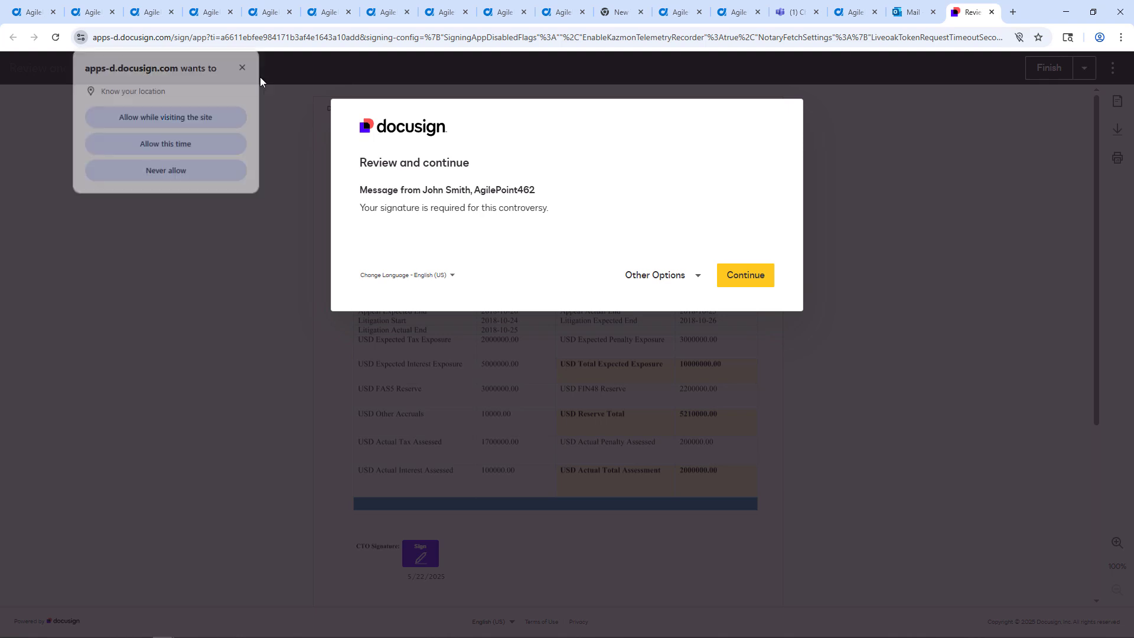
left_click(758, 278)
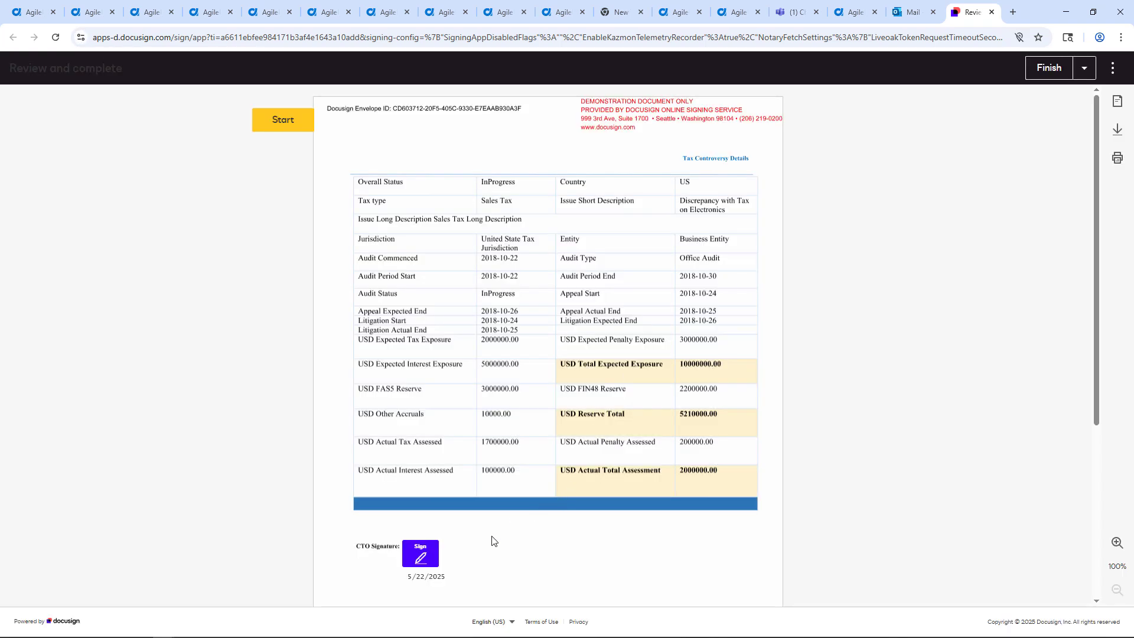
- Sign the CTO Signature field, finish and close the Docusign document, and return to the AgilePoint home page
left_click(421, 561)
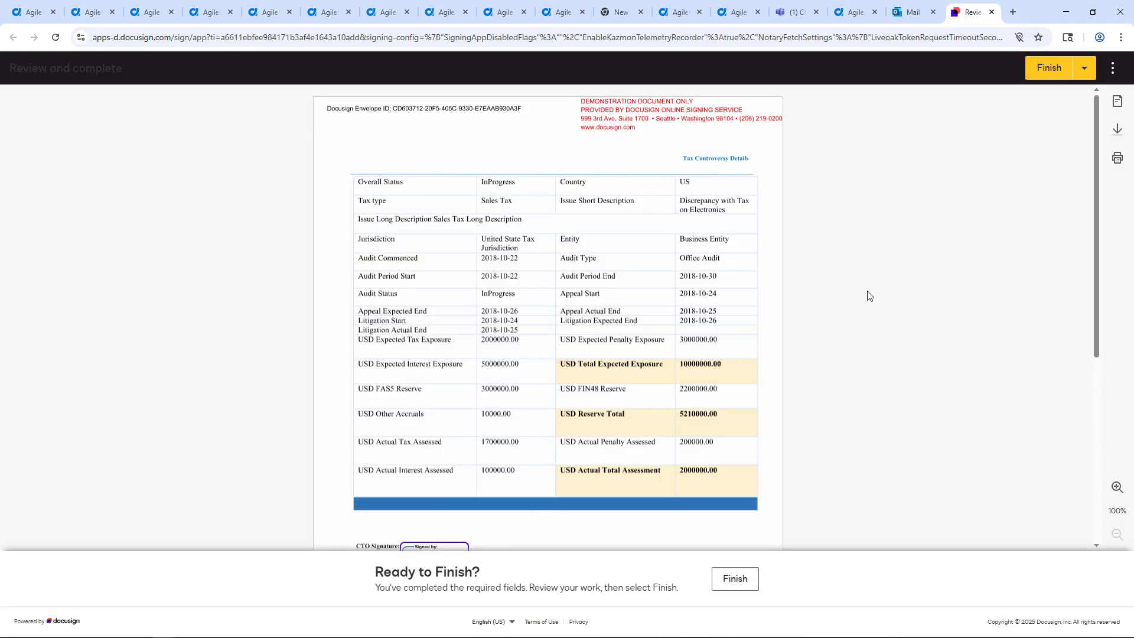
left_click(734, 578)
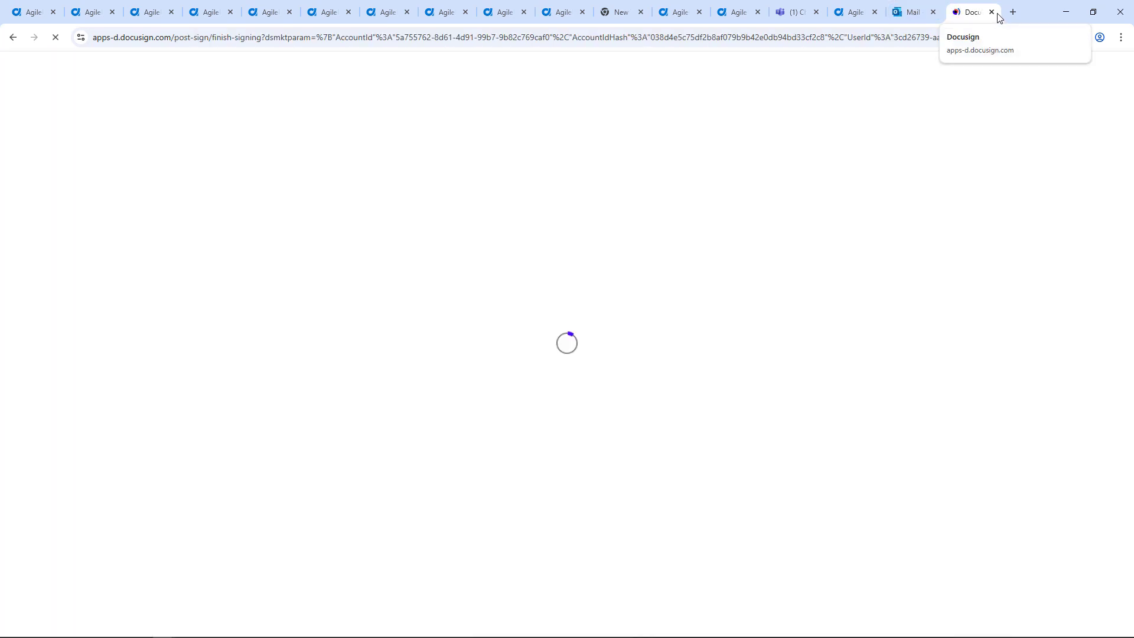
left_click(991, 11)
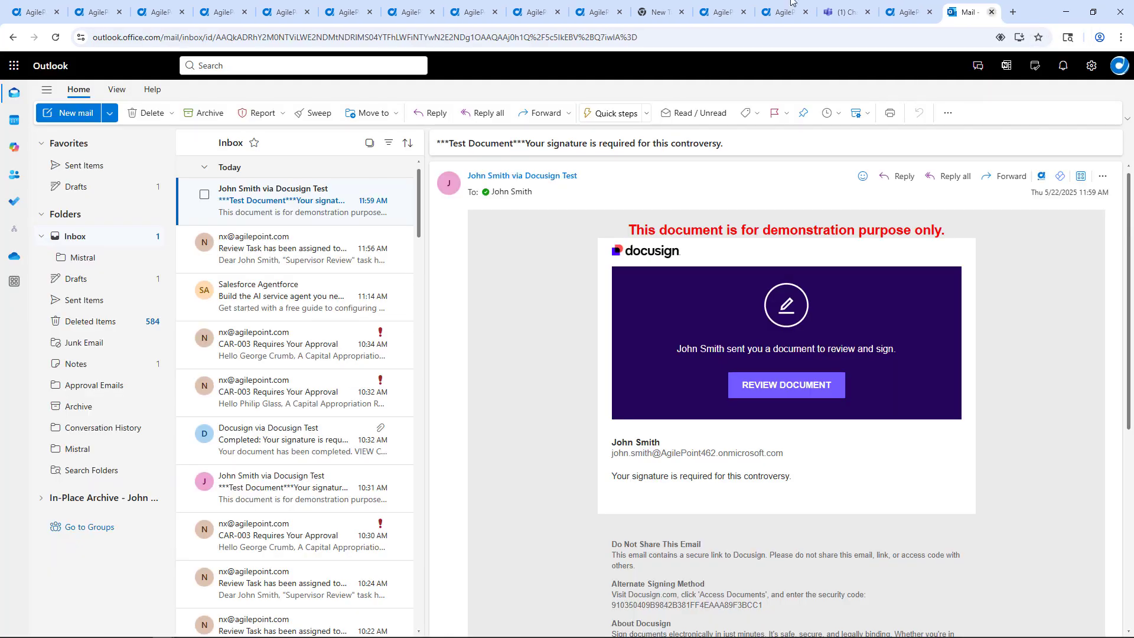
left_click(39, 12)
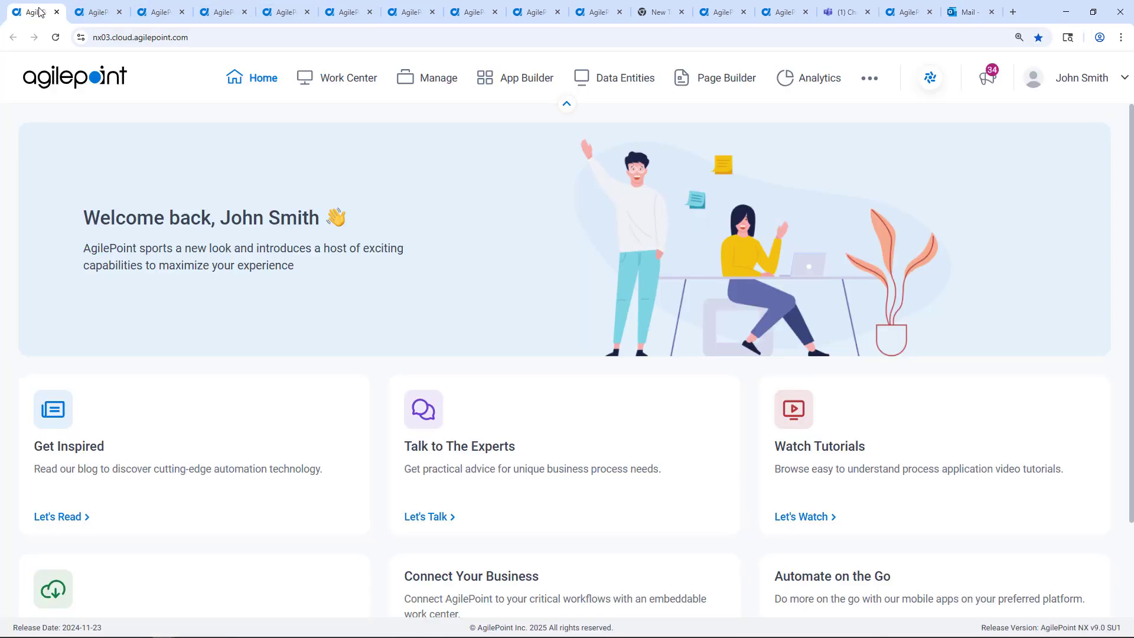